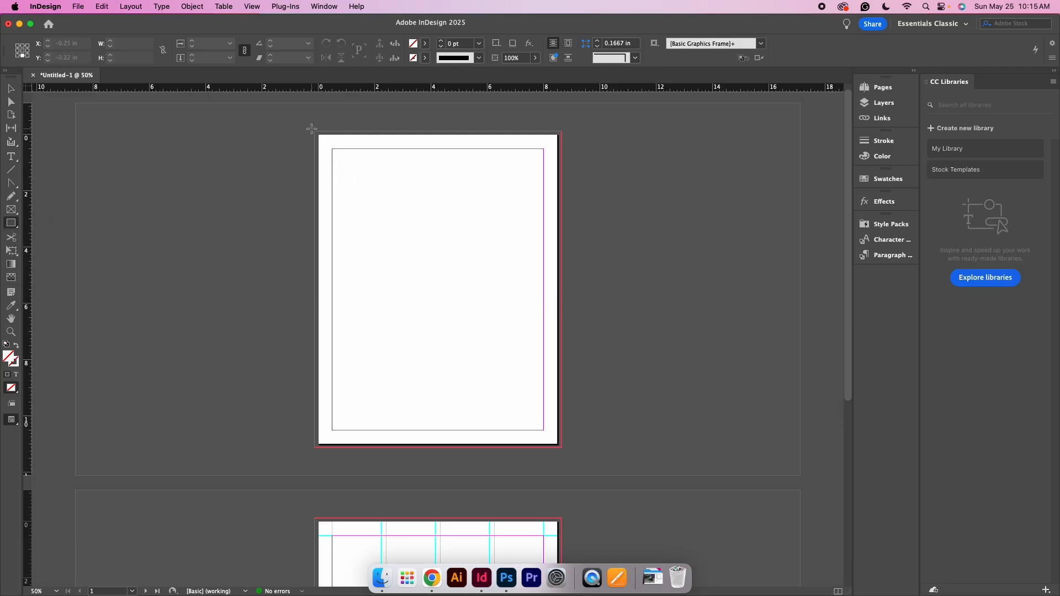
- Draw an 8.75 x 11.25 in frame covering the first page out to its bleed and place Image-03.jpg in it
{"action": "left_click_drag", "start_coordinate": [314, 131], "coordinate": [562, 447]}
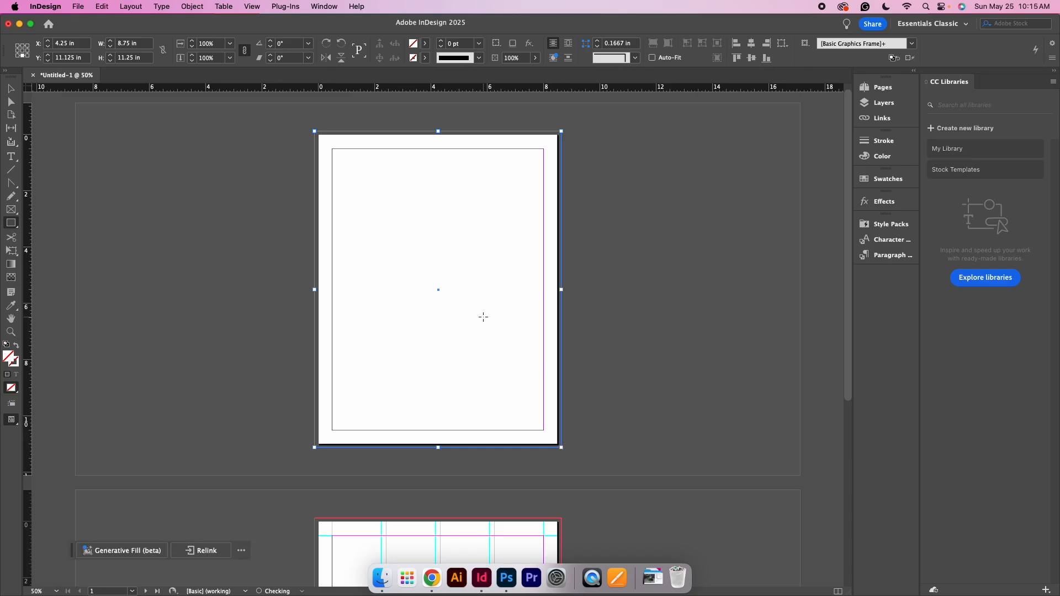
{"action": "left_click", "coordinate": [83, 6]}
{"action": "left_click", "coordinate": [96, 155]}
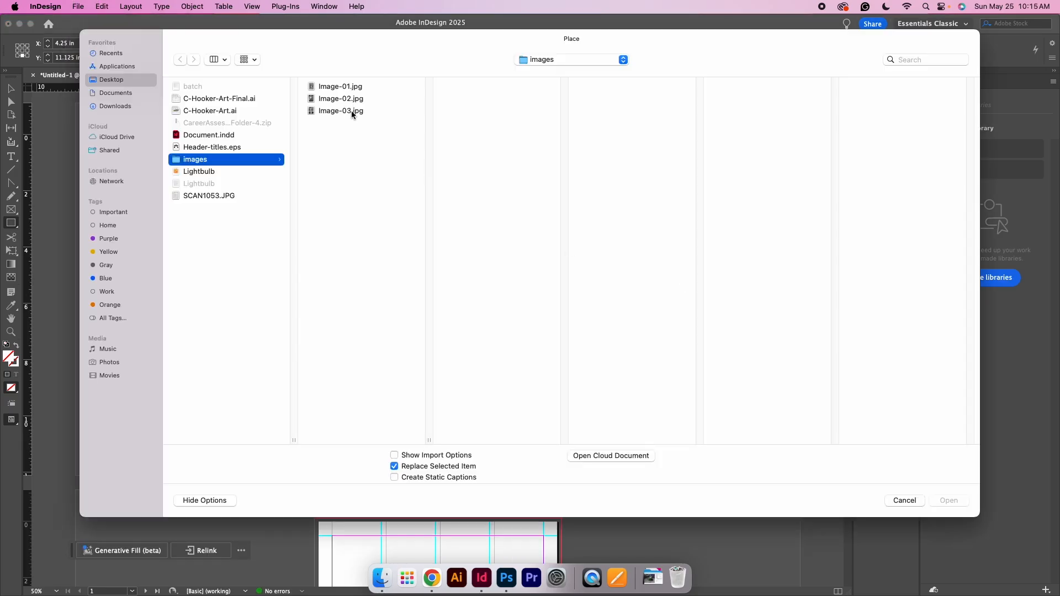
{"action": "left_click", "coordinate": [351, 111]}
{"action": "left_click", "coordinate": [948, 500]}
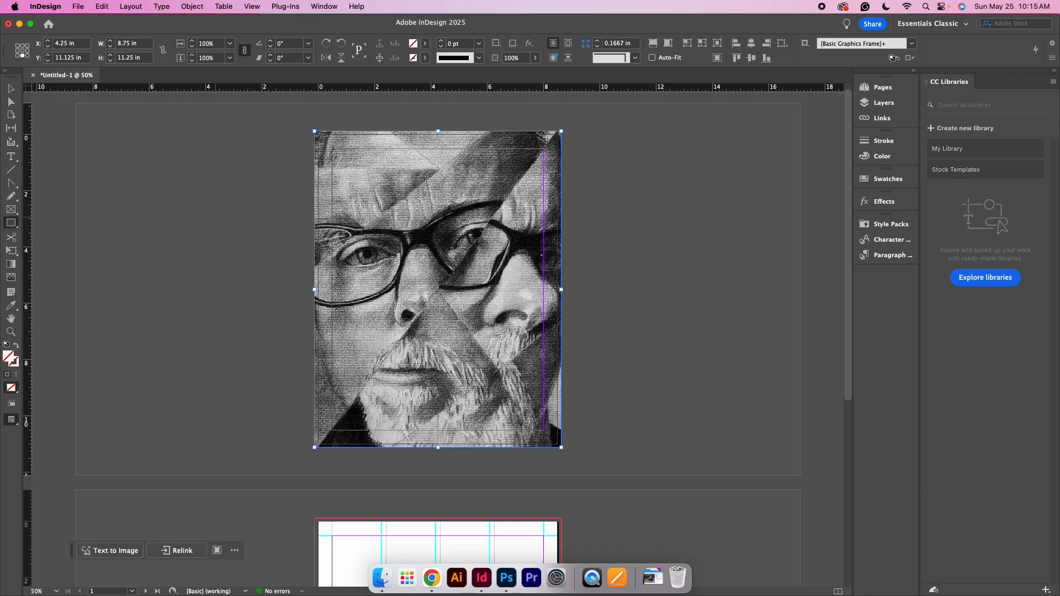
- Scale the portrait inside its frame to about 70% and reposition it so the face fills the cover frame
{"action": "left_click", "coordinate": [7, 93]}
{"action": "left_click", "coordinate": [11, 89]}
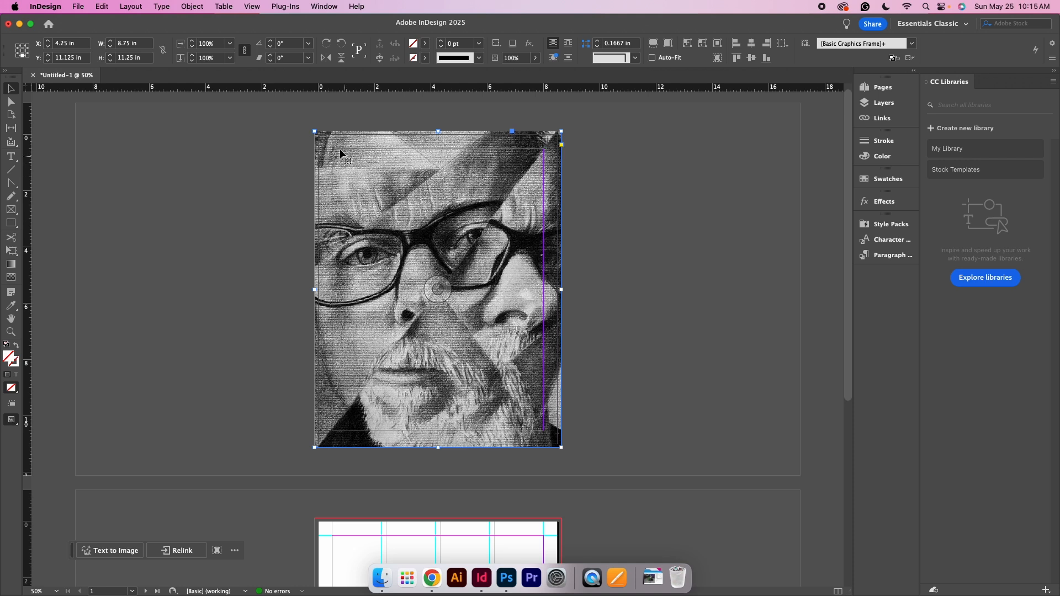
{"action": "left_click", "coordinate": [12, 105]}
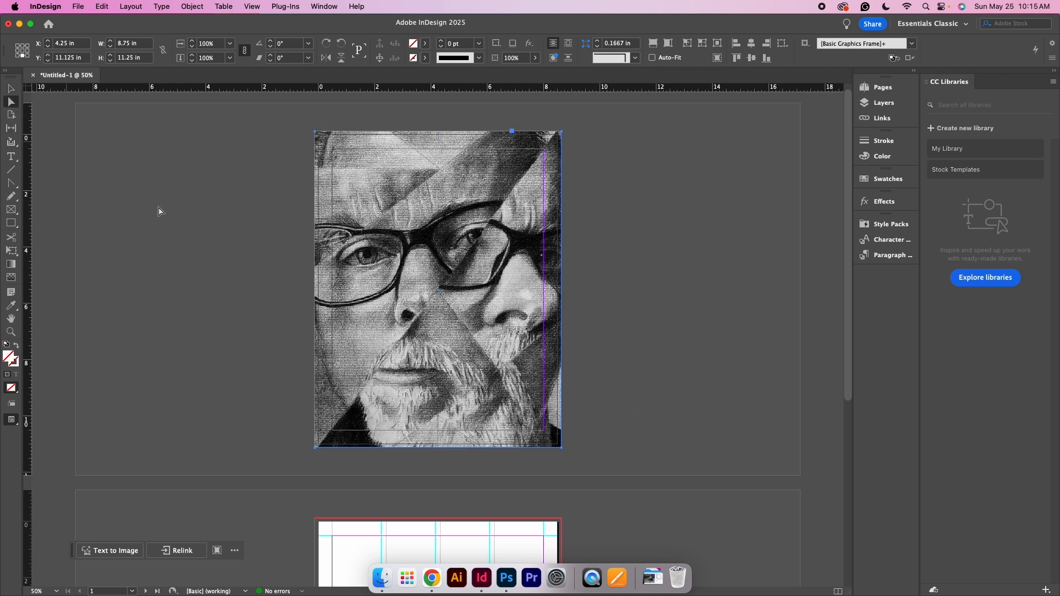
{"action": "left_click", "coordinate": [395, 280]}
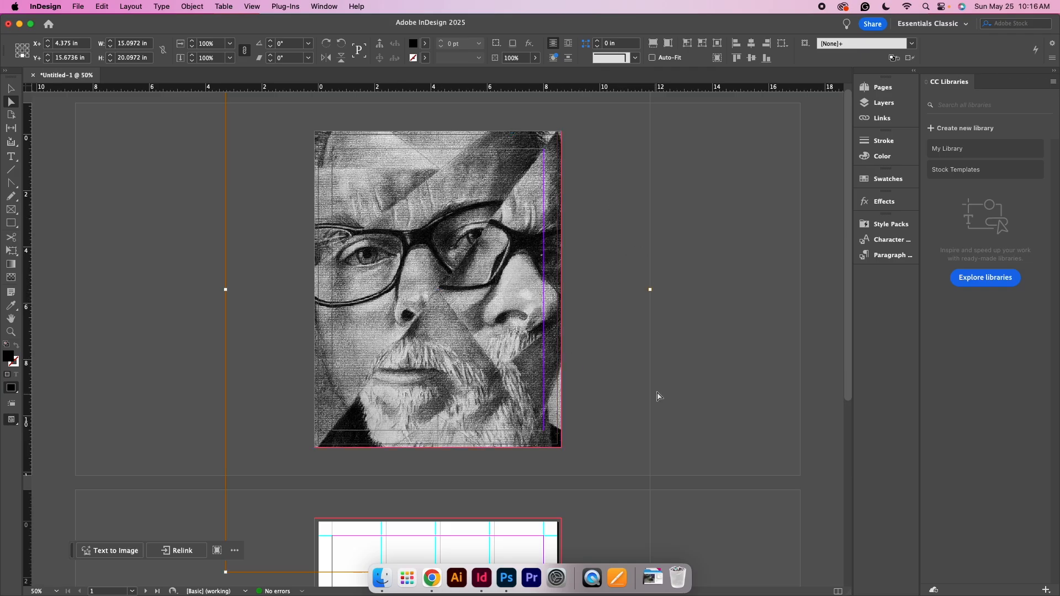
{"action": "scroll", "coordinate": [662, 395], "scroll_direction": "down", "scroll_amount": 3}
{"action": "left_click_drag", "start_coordinate": [649, 495], "coordinate": [556, 378]}
{"action": "left_click_drag", "start_coordinate": [225, 154], "coordinate": [266, 165]}
{"action": "scroll", "coordinate": [649, 179], "scroll_direction": "up", "scroll_amount": 1}
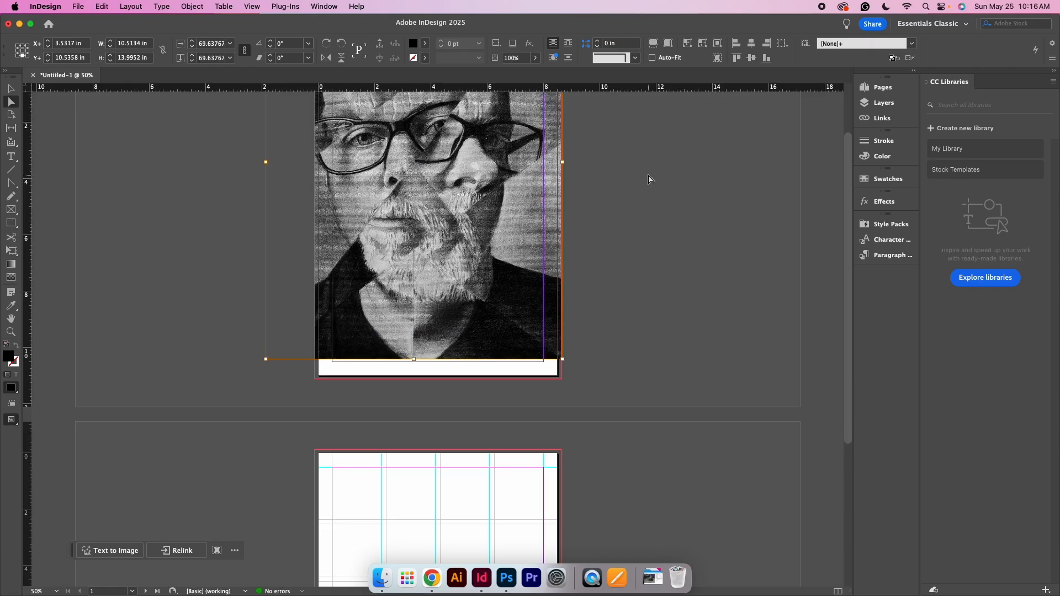
{"action": "scroll", "coordinate": [648, 179], "scroll_direction": "up", "scroll_amount": 3}
{"action": "left_click_drag", "start_coordinate": [478, 261], "coordinate": [504, 331]}
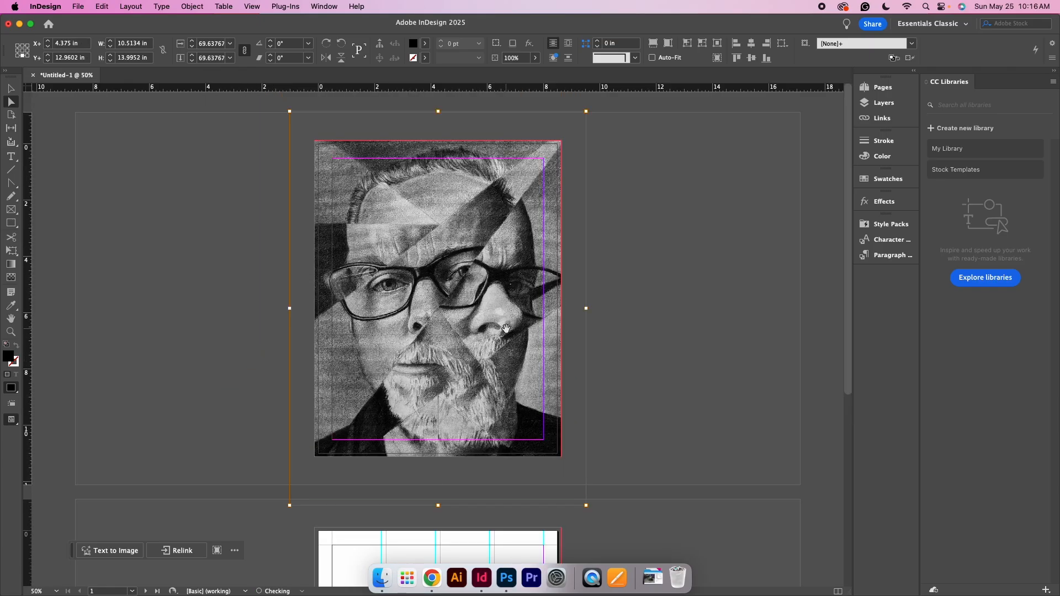
- Apply Fill Frame Proportionally to the portrait on the first page
{"action": "right_click", "coordinate": [480, 269]}
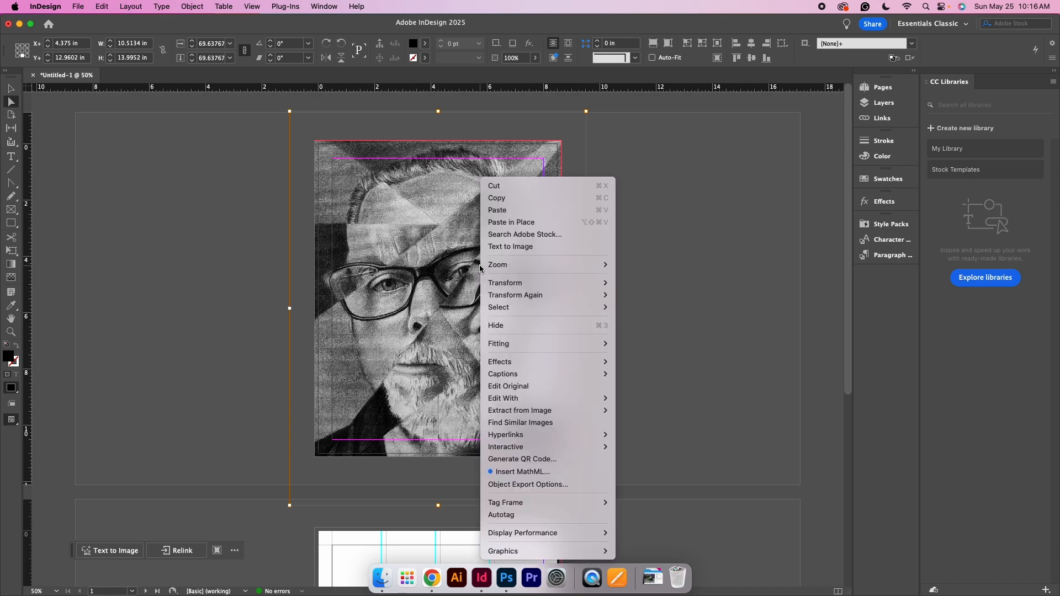
{"action": "mouse_move", "coordinate": [545, 344]}
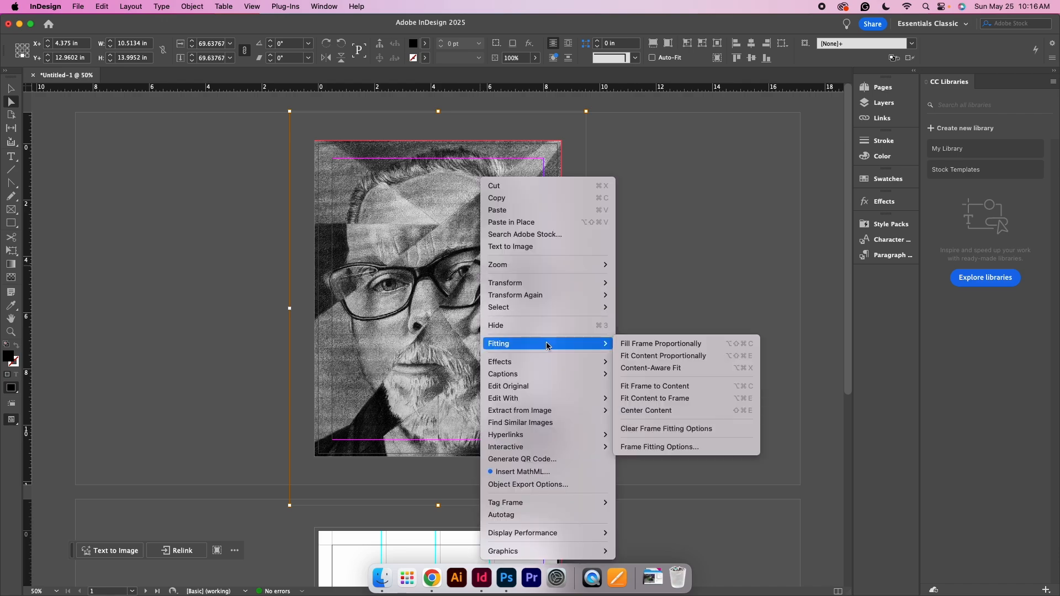
{"action": "left_click", "coordinate": [621, 348]}
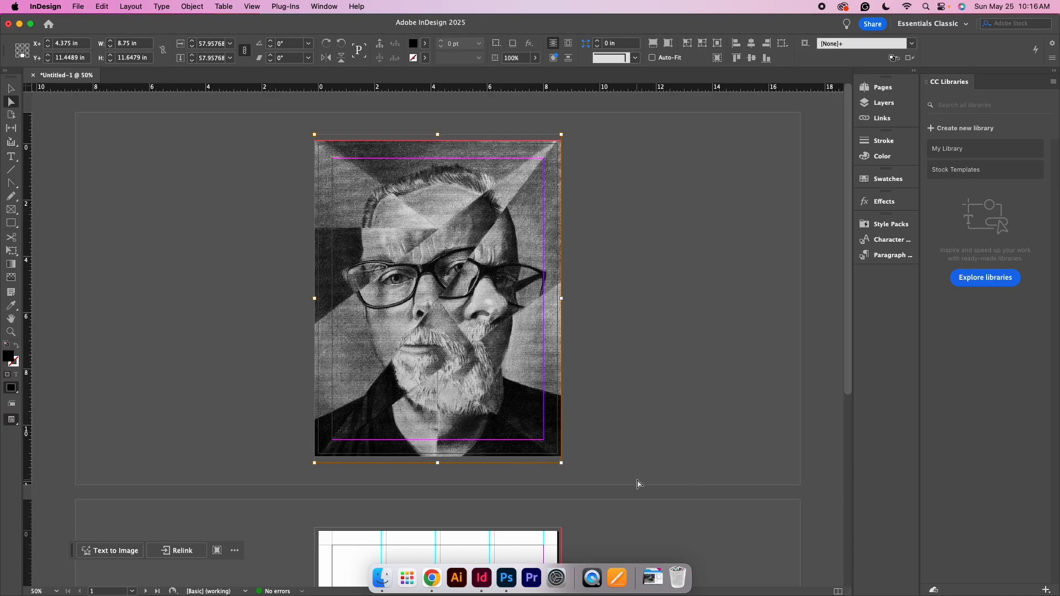
- Apply Fit Content Proportionally to the portrait in its frame
{"action": "right_click", "coordinate": [439, 251]}
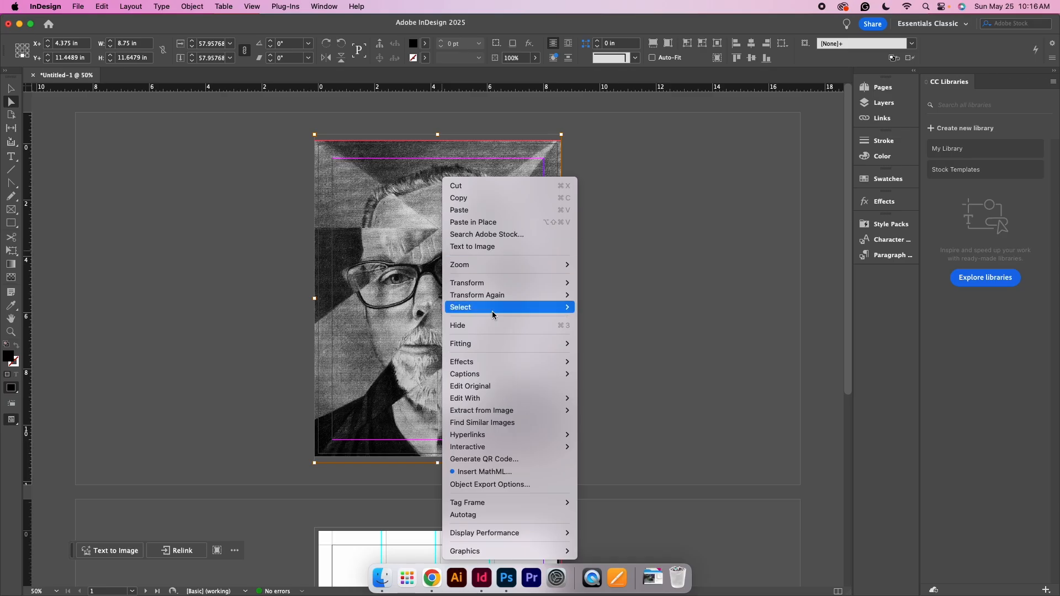
{"action": "mouse_move", "coordinate": [502, 344]}
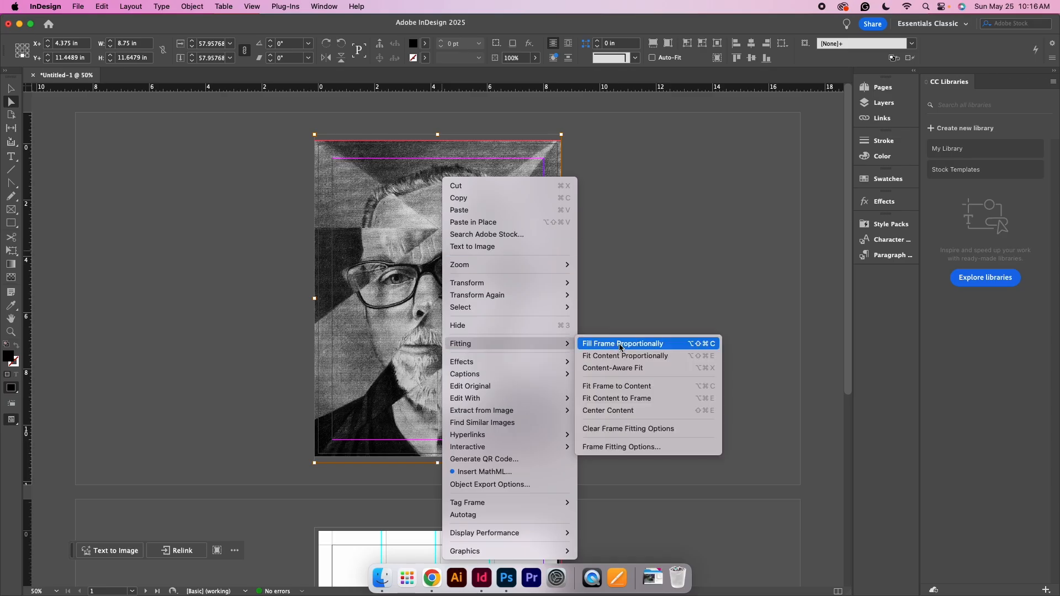
{"action": "left_click", "coordinate": [627, 360]}
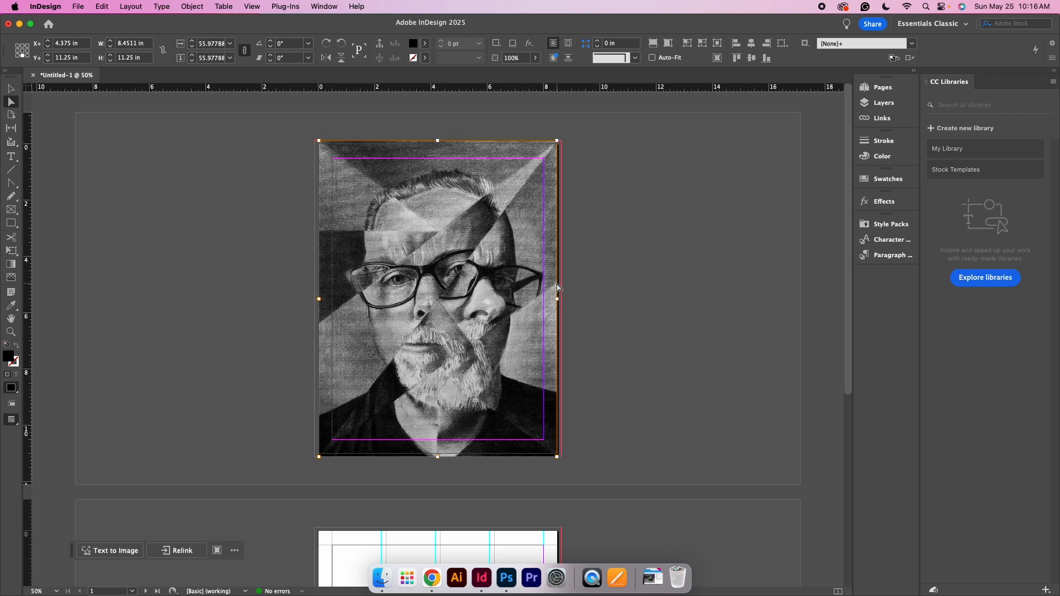
- Refit the portrait with Fill Frame Proportionally so it covers the whole bleed area
{"action": "right_click", "coordinate": [484, 308]}
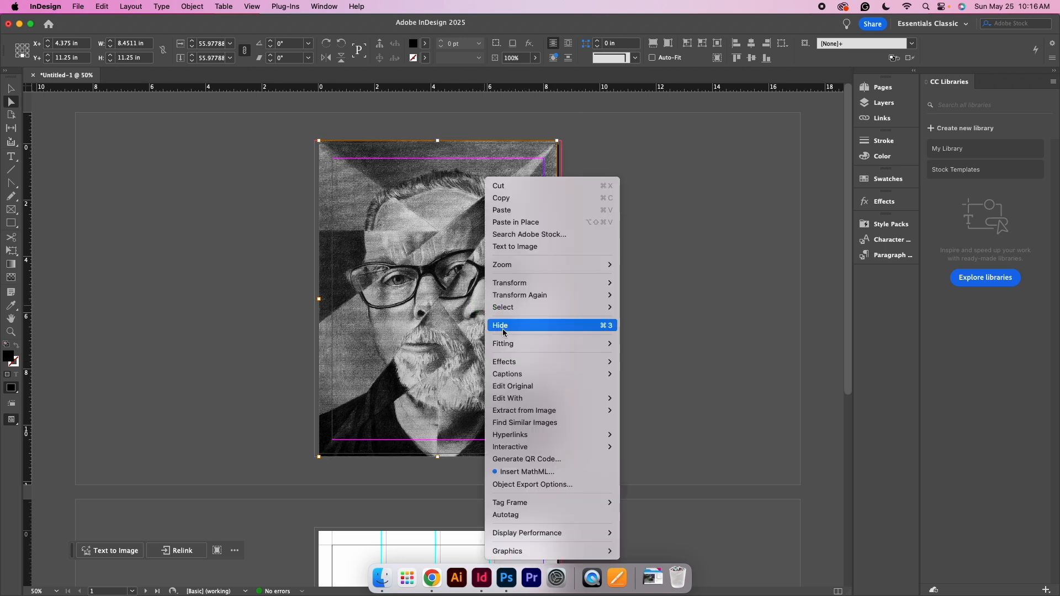
{"action": "mouse_move", "coordinate": [588, 344]}
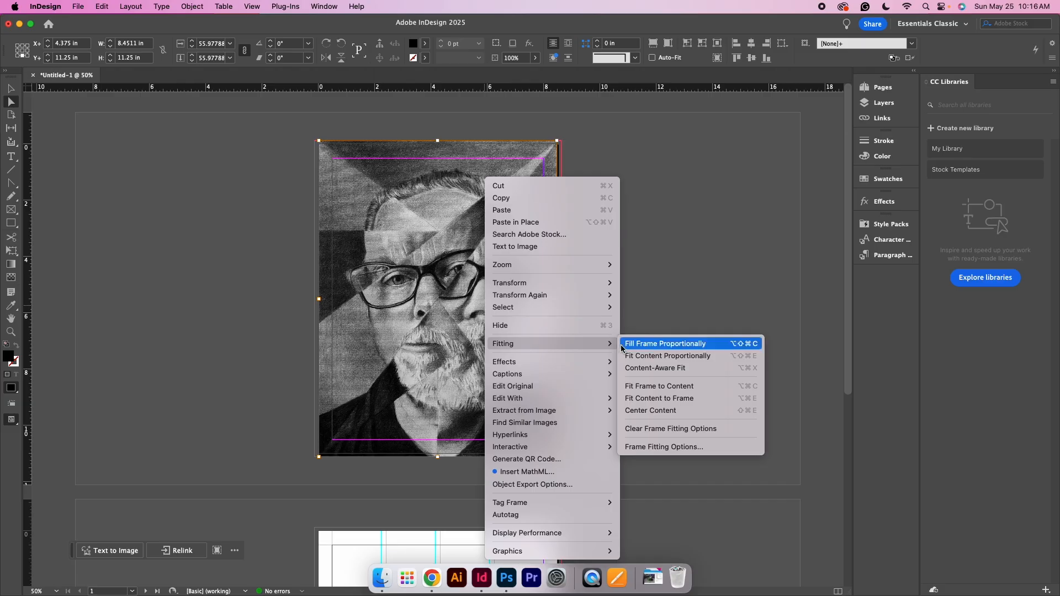
{"action": "left_click", "coordinate": [663, 344]}
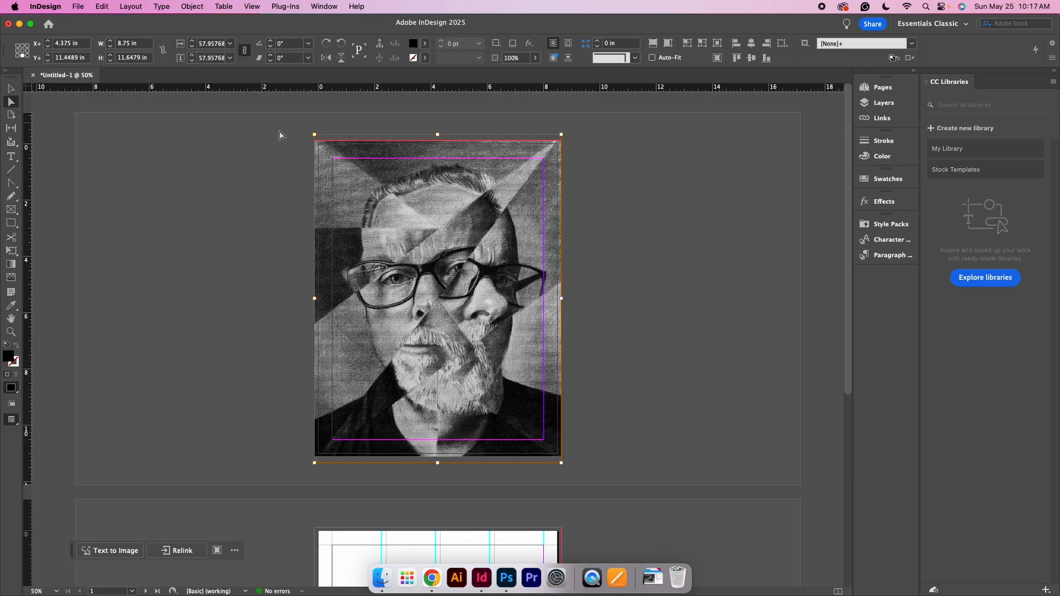
- Place Image-01.jpg near the upper-left corner of page 2, above the text columns
{"action": "left_click", "coordinate": [11, 89]}
{"action": "scroll", "coordinate": [508, 284], "scroll_direction": "down", "scroll_amount": 8}
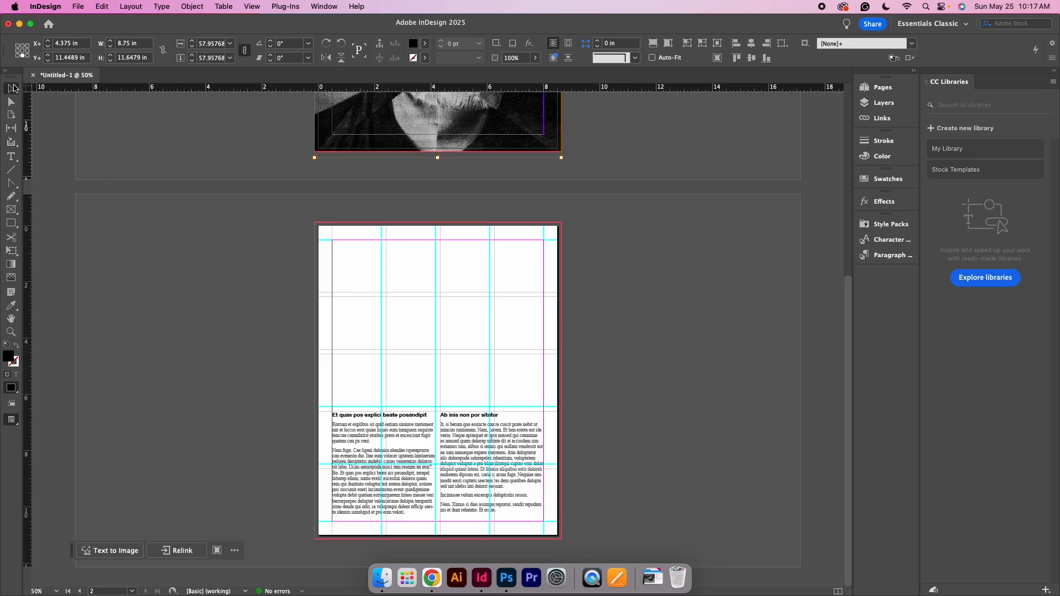
{"action": "left_click", "coordinate": [402, 335]}
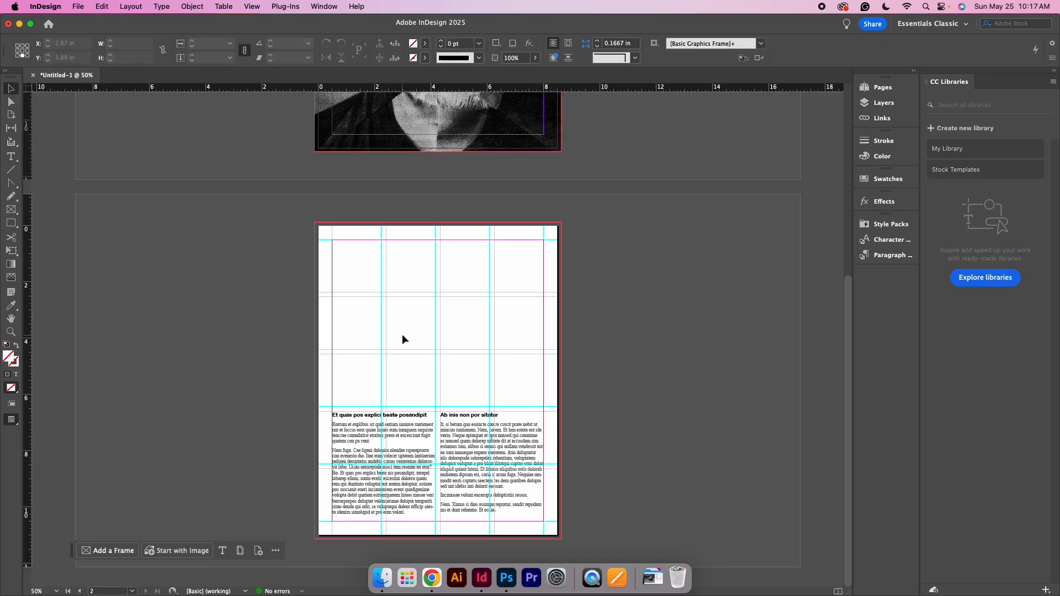
{"action": "left_click", "coordinate": [78, 6]}
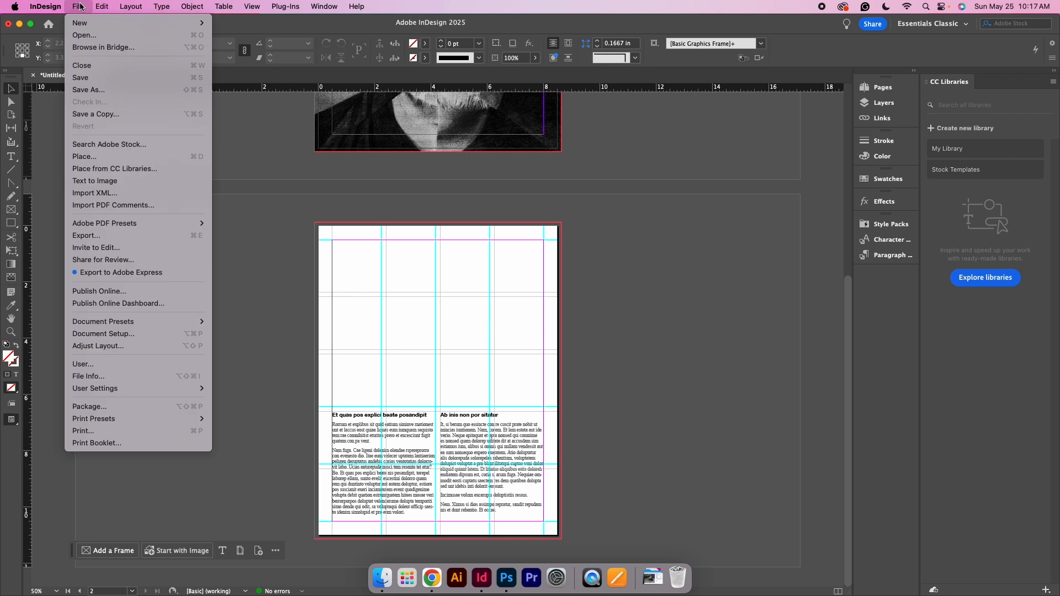
{"action": "left_click", "coordinate": [104, 158]}
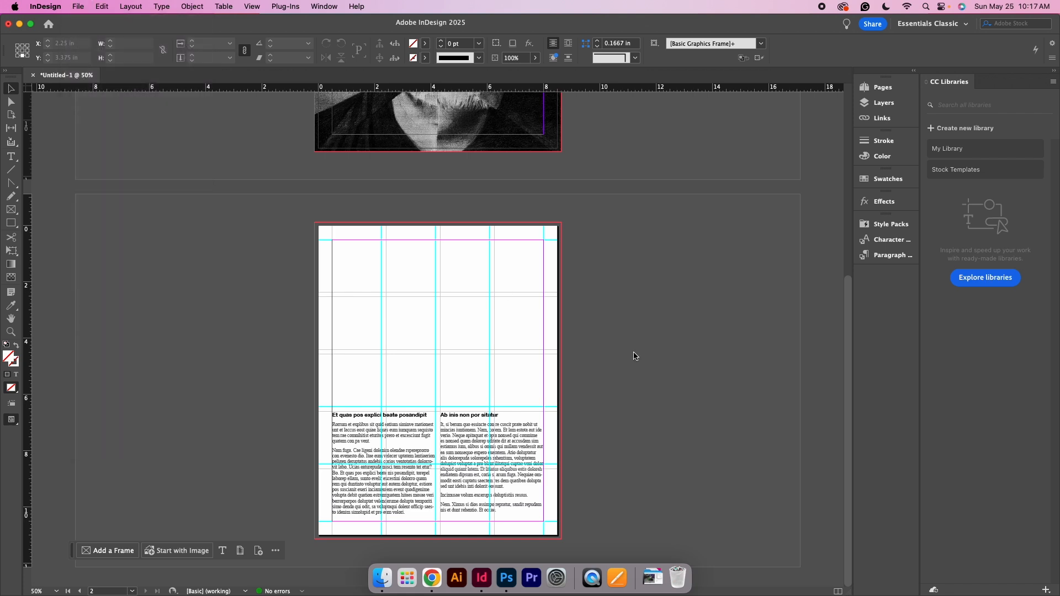
{"action": "left_click", "coordinate": [330, 88]}
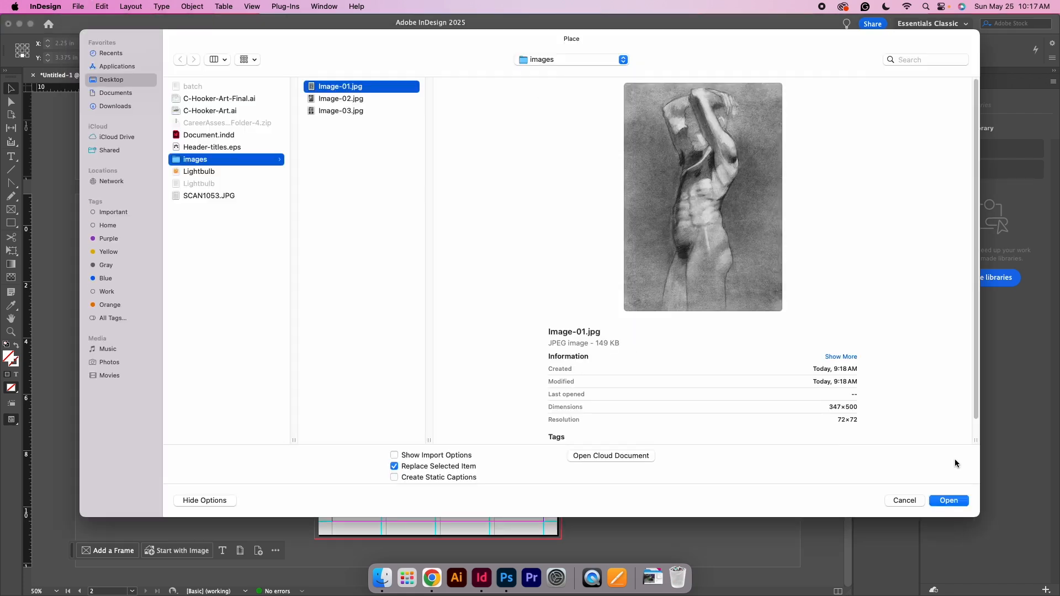
{"action": "left_click", "coordinate": [948, 500]}
{"action": "left_click", "coordinate": [321, 232]}
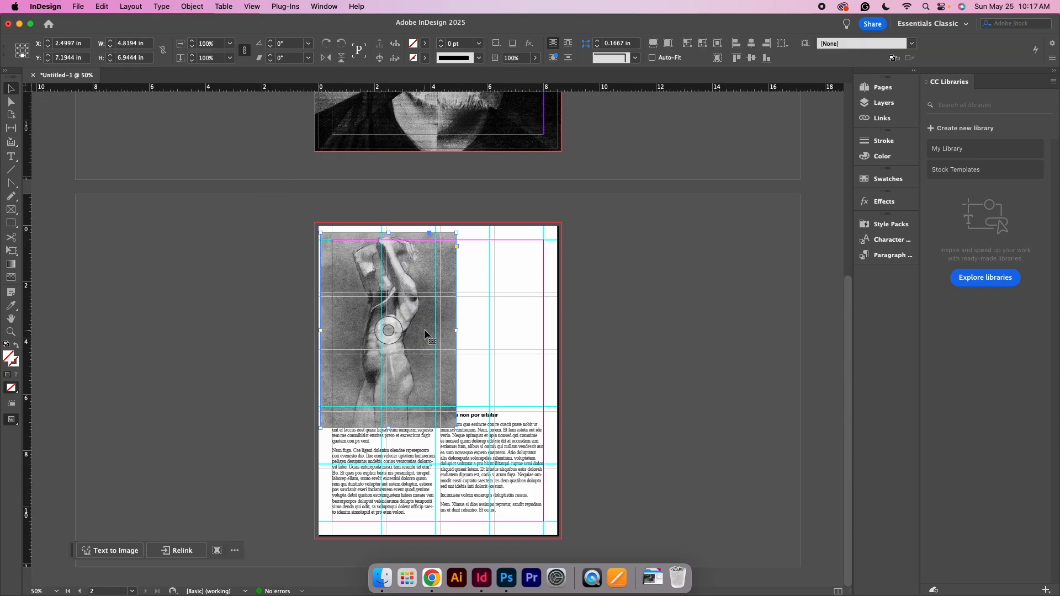
- Align the figure drawing to page 2's upper margin and centre guide, and scale it proportionally to about 4.12 x 5.93 in
{"action": "left_click_drag", "start_coordinate": [425, 332], "coordinate": [403, 341]}
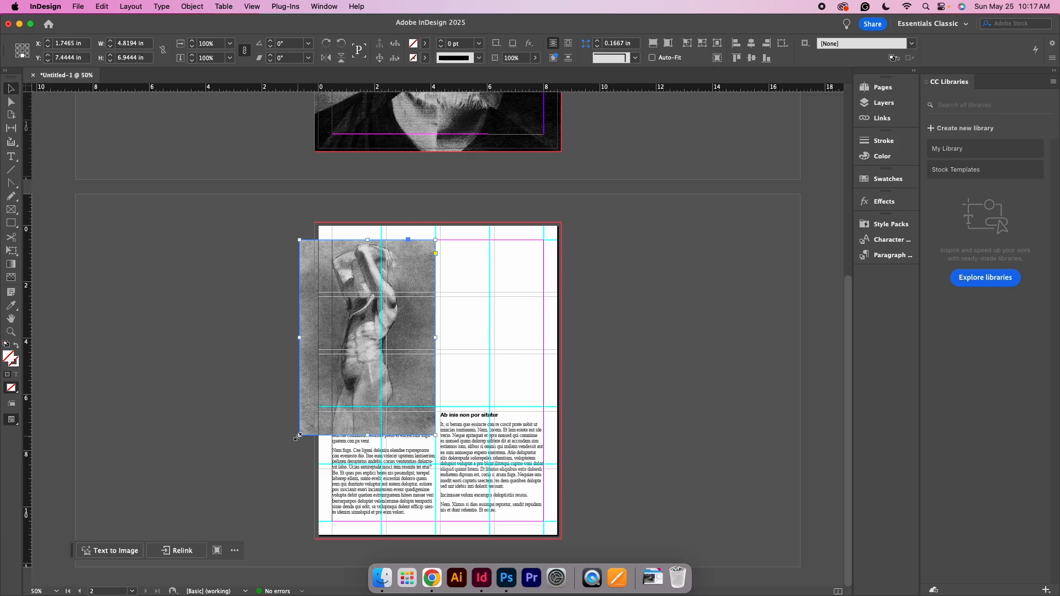
{"action": "left_click", "coordinate": [298, 436]}
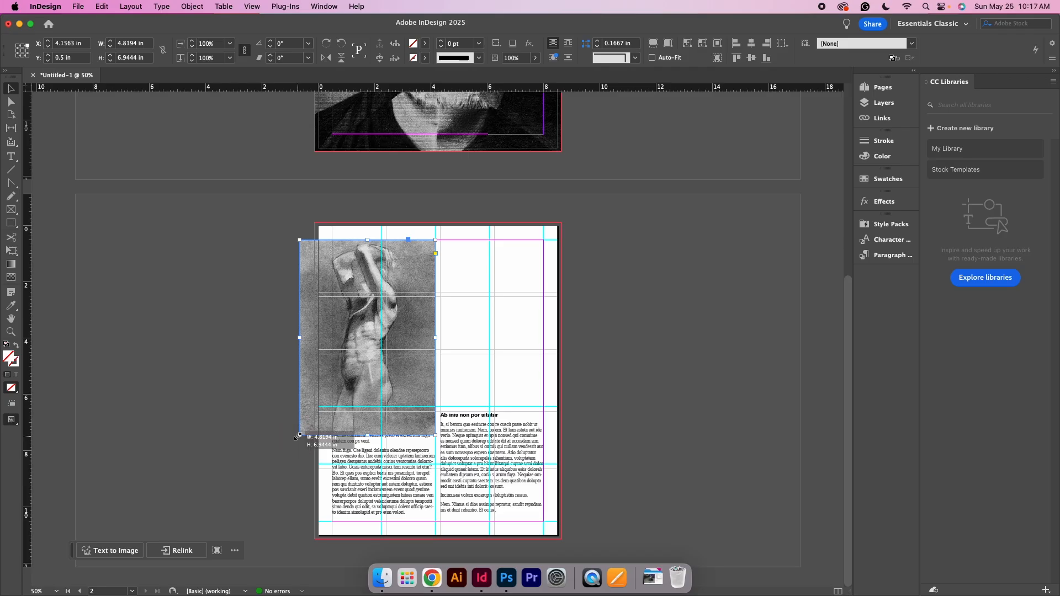
{"action": "mouse_move", "coordinate": [298, 436]}
{"action": "left_mouse_down"}
{"action": "mouse_move", "coordinate": [335, 397]}
{"action": "mouse_move", "coordinate": [272, 440]}
{"action": "mouse_move", "coordinate": [279, 406]}
{"action": "mouse_move", "coordinate": [323, 398]}
{"action": "mouse_move", "coordinate": [275, 418]}
{"action": "mouse_move", "coordinate": [298, 389]}
{"action": "mouse_move", "coordinate": [291, 426]}
{"action": "mouse_move", "coordinate": [296, 397]}
{"action": "mouse_move", "coordinate": [319, 407]}
{"action": "mouse_move", "coordinate": [305, 418]}
{"action": "left_mouse_up"}
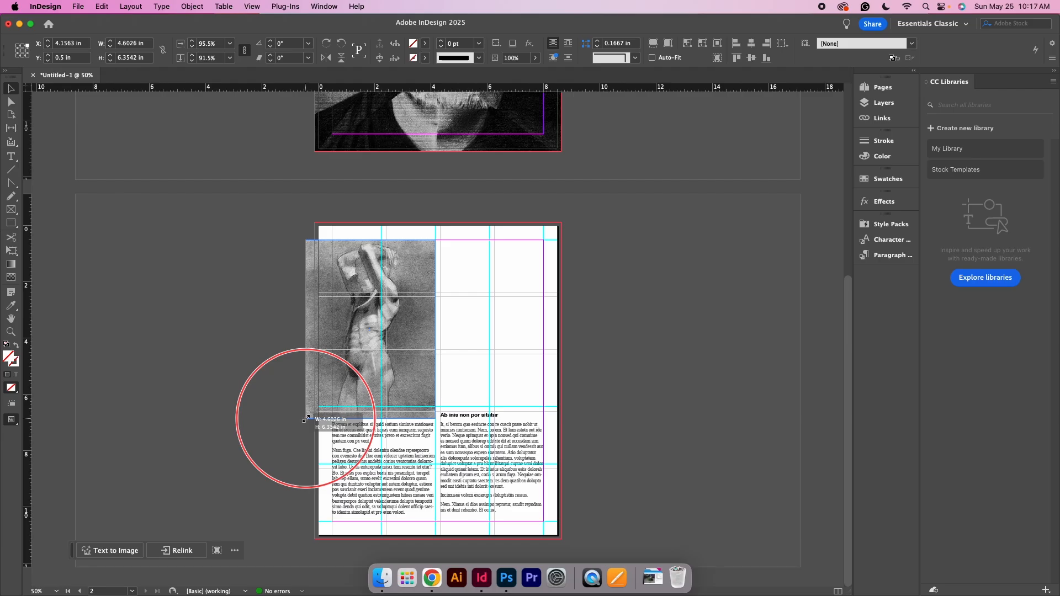
{"action": "left_click_drag", "start_coordinate": [305, 418], "coordinate": [325, 407]}
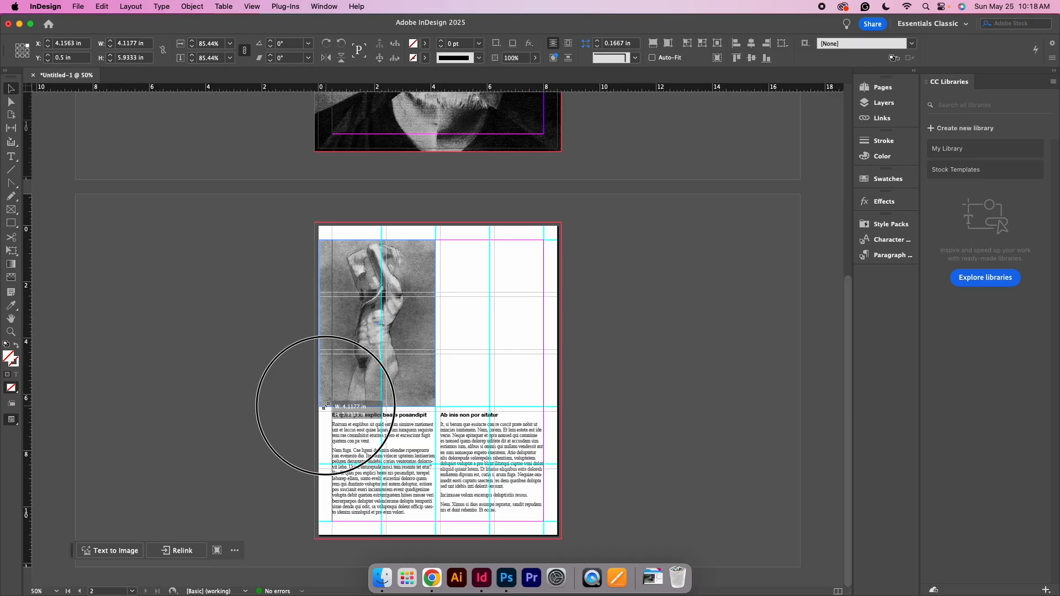
{"action": "left_click_drag", "start_coordinate": [326, 407], "coordinate": [325, 407]}
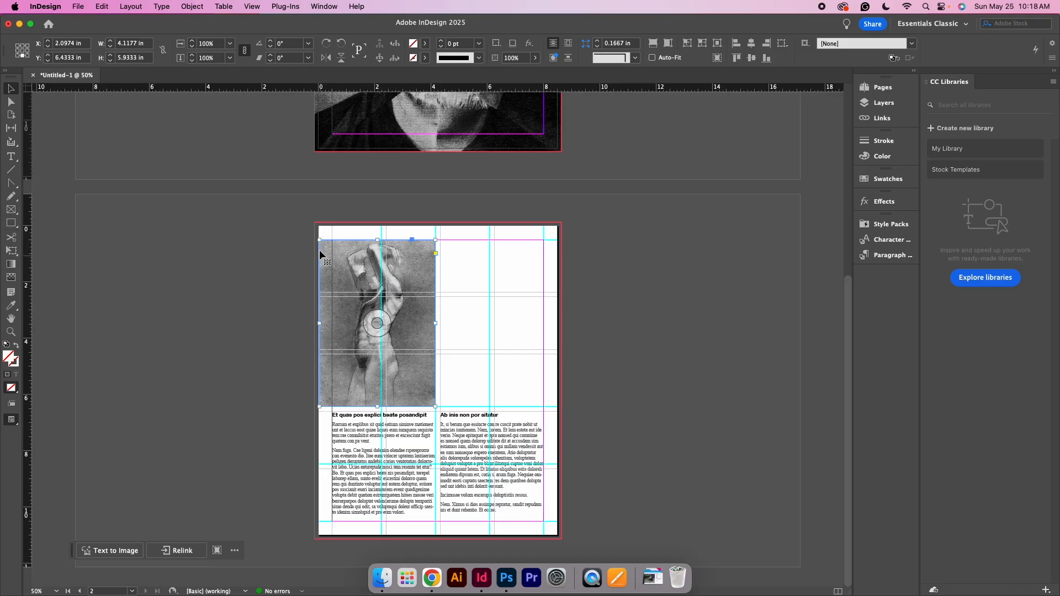
- Extend the left edge of the figure drawing's frame to the bleed line, making it about 4.28 in wide
{"action": "left_click", "coordinate": [366, 217]}
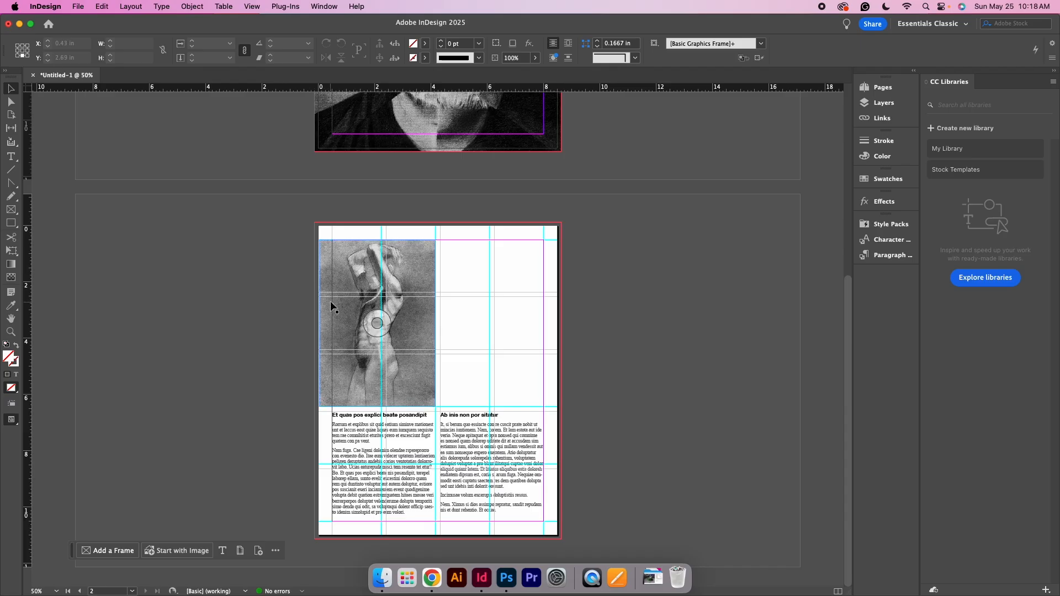
{"action": "left_click", "coordinate": [318, 328]}
{"action": "left_click_drag", "start_coordinate": [320, 324], "coordinate": [315, 324]}
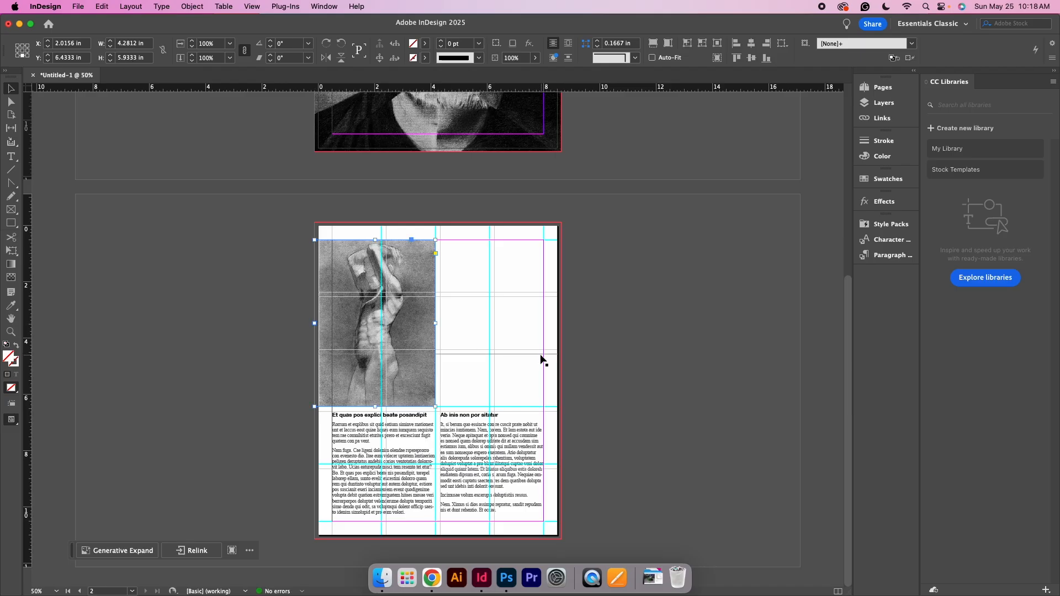
- Fill the widened frame proportionally with the figure drawing and preview the page without guides
{"action": "left_click", "coordinate": [10, 101]}
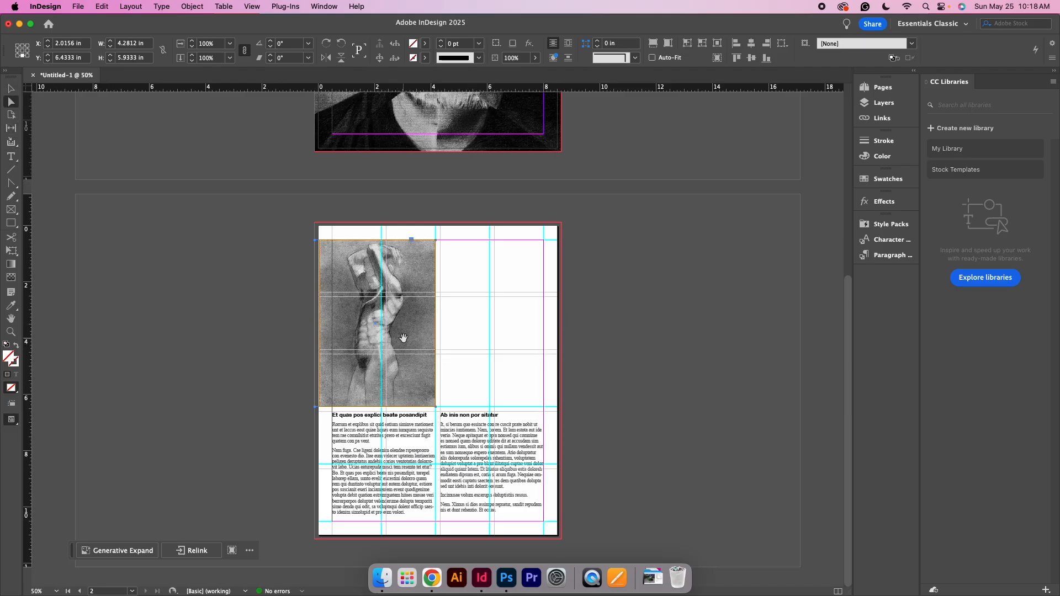
{"action": "left_click", "coordinate": [666, 45]}
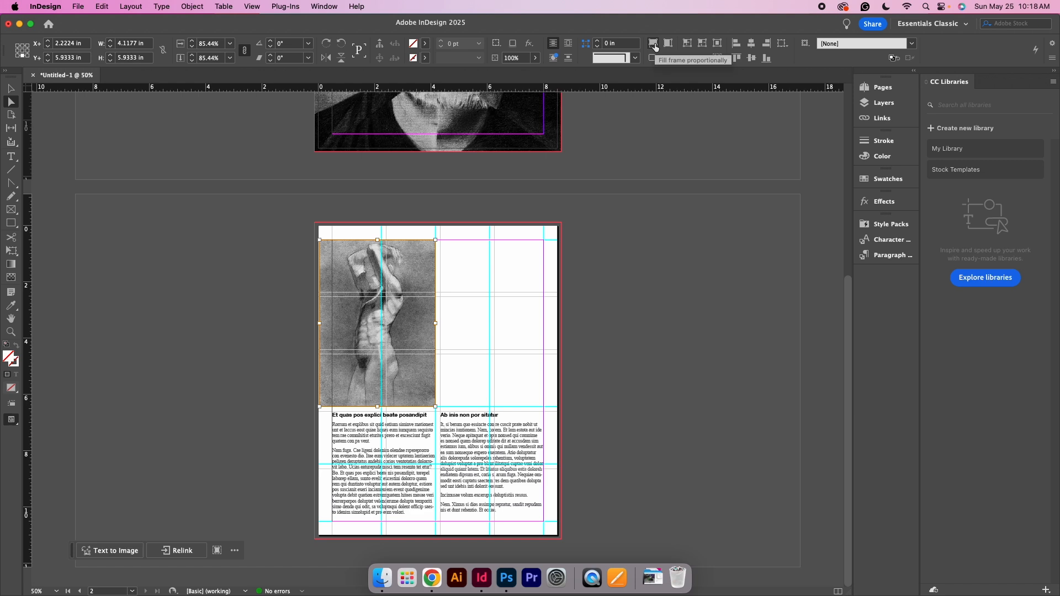
{"action": "left_click", "coordinate": [654, 46]}
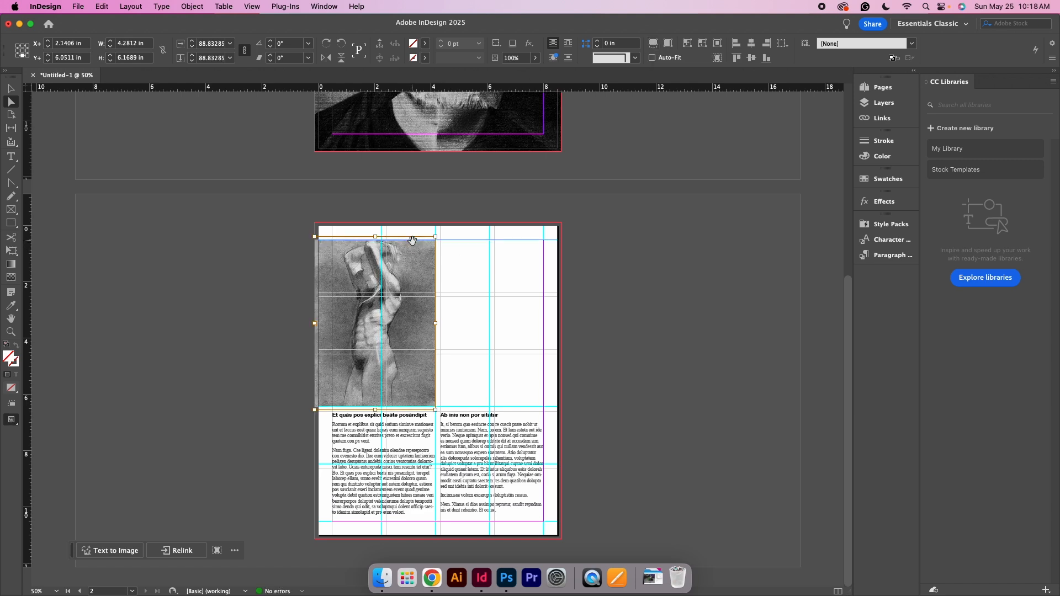
{"action": "left_click", "coordinate": [708, 459]}
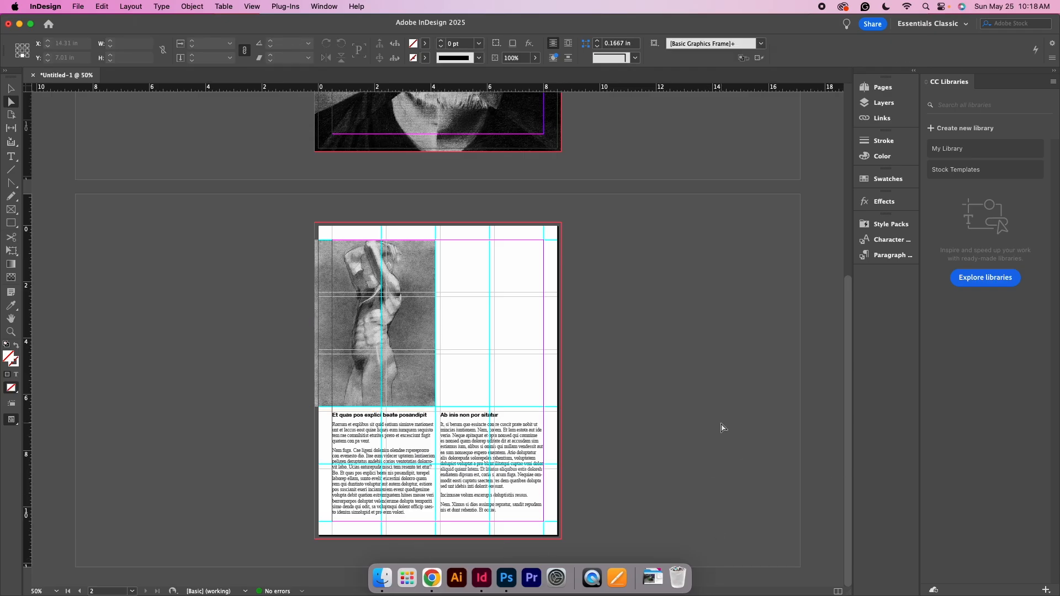
{"action": "key", "text": "w"}
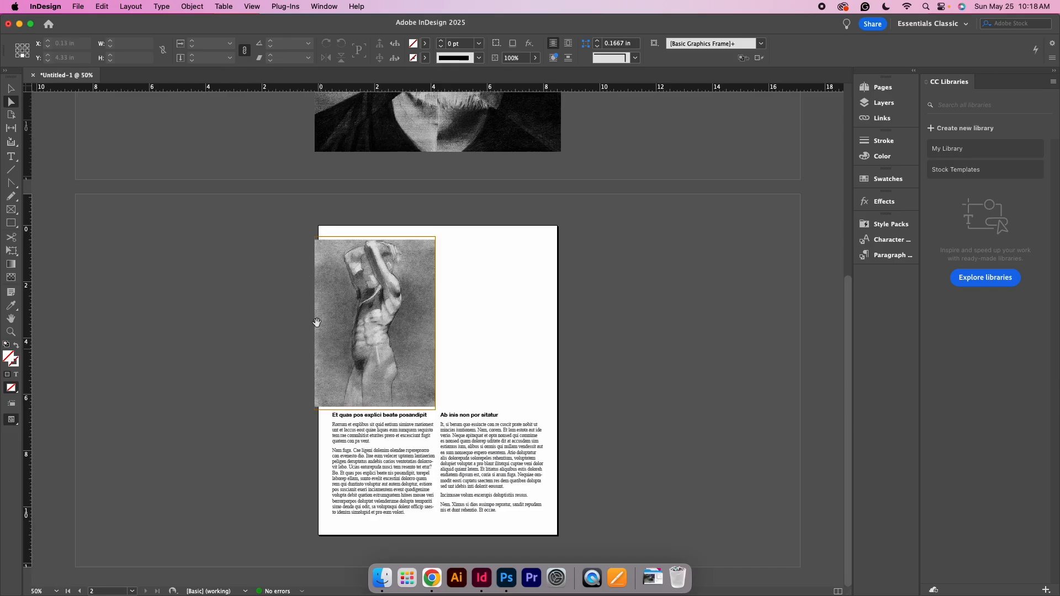
- Delete the figure drawing and its frame from page 2, and turn the guides back on
{"action": "key", "text": "v"}
{"action": "left_click", "coordinate": [405, 359]}
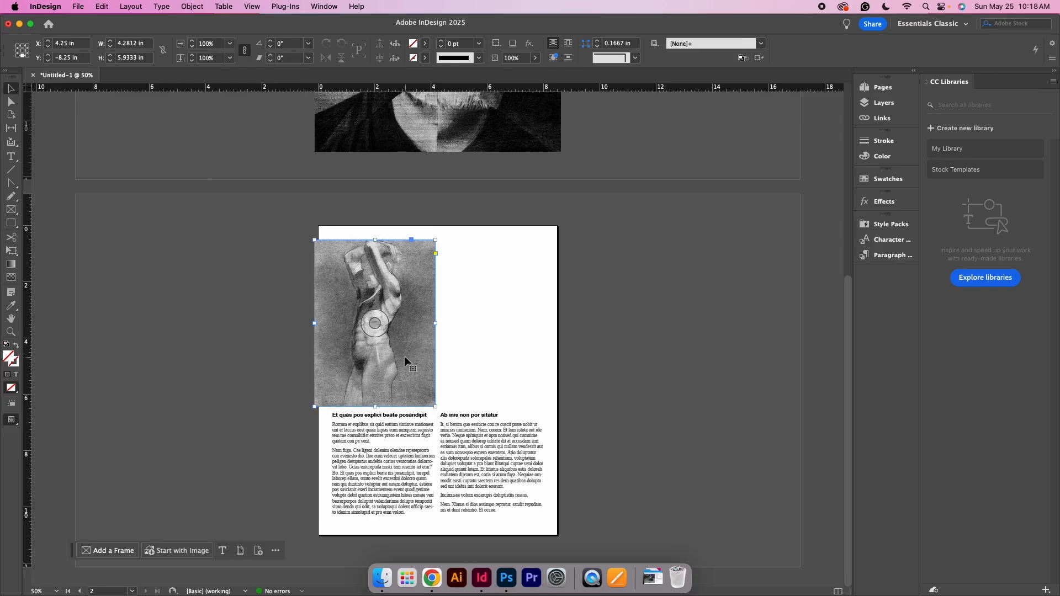
{"action": "key", "text": "Delete"}
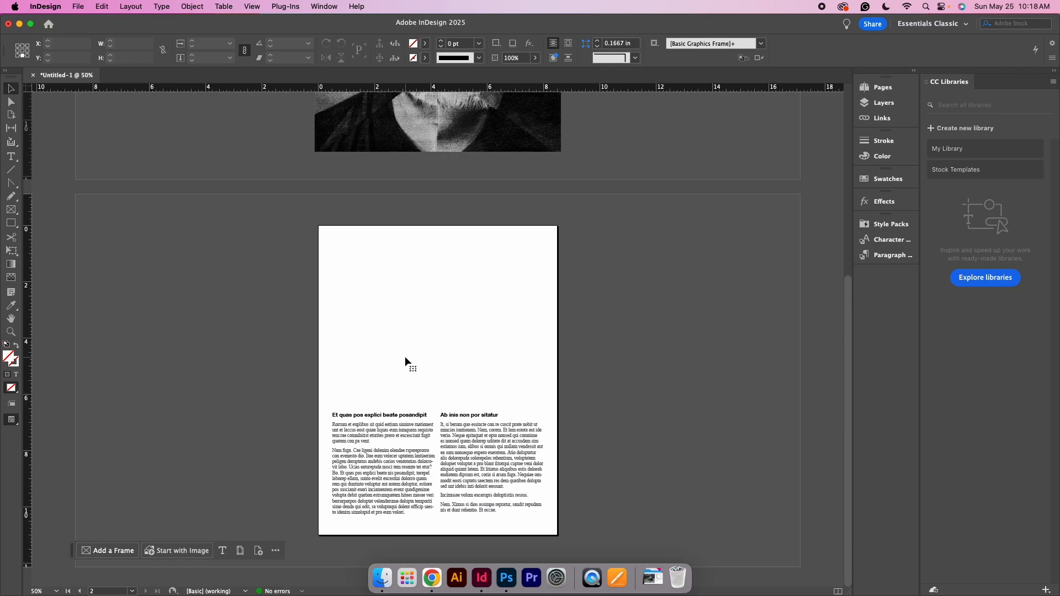
{"action": "key", "text": "w"}
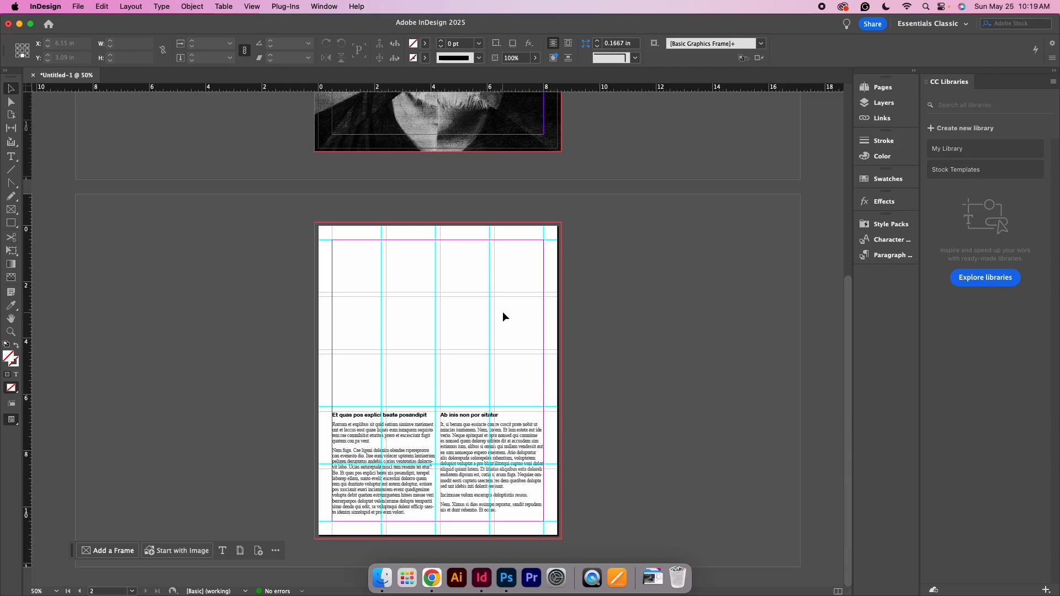
- Load Image-01.jpg and Image-02.jpg together and place them side by side at full size on page 2
{"action": "key", "text": "super+d"}
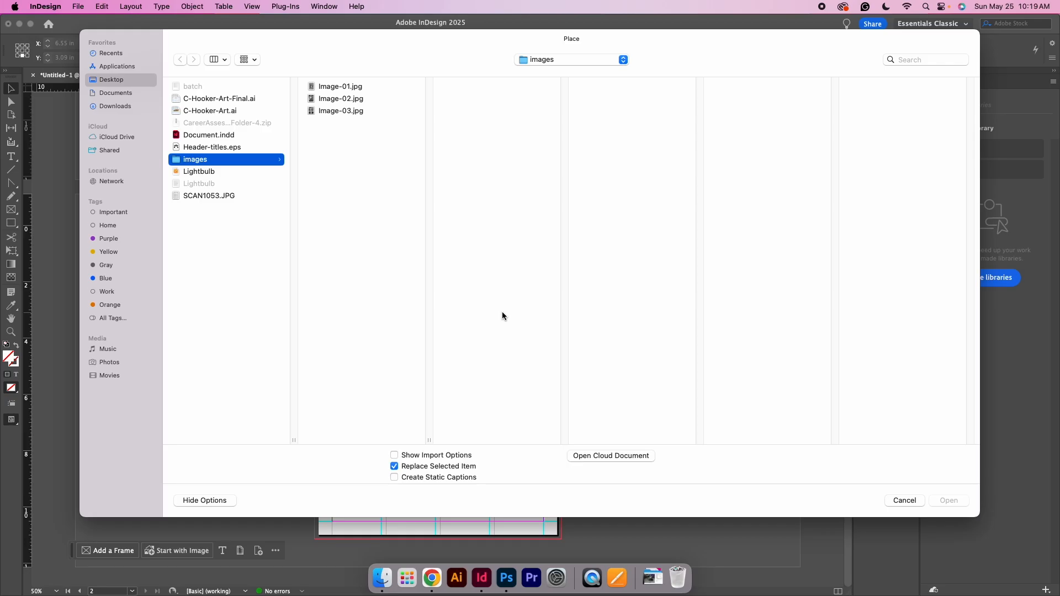
{"action": "left_click", "coordinate": [347, 87]}
{"action": "left_click", "coordinate": [351, 99], "text": "shift"}
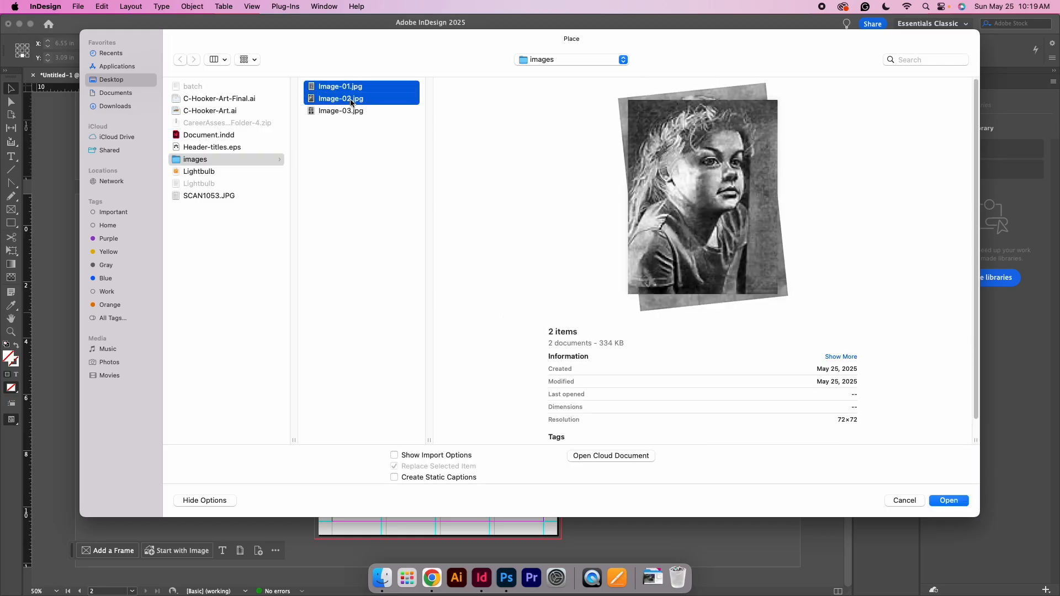
{"action": "left_click", "coordinate": [941, 501]}
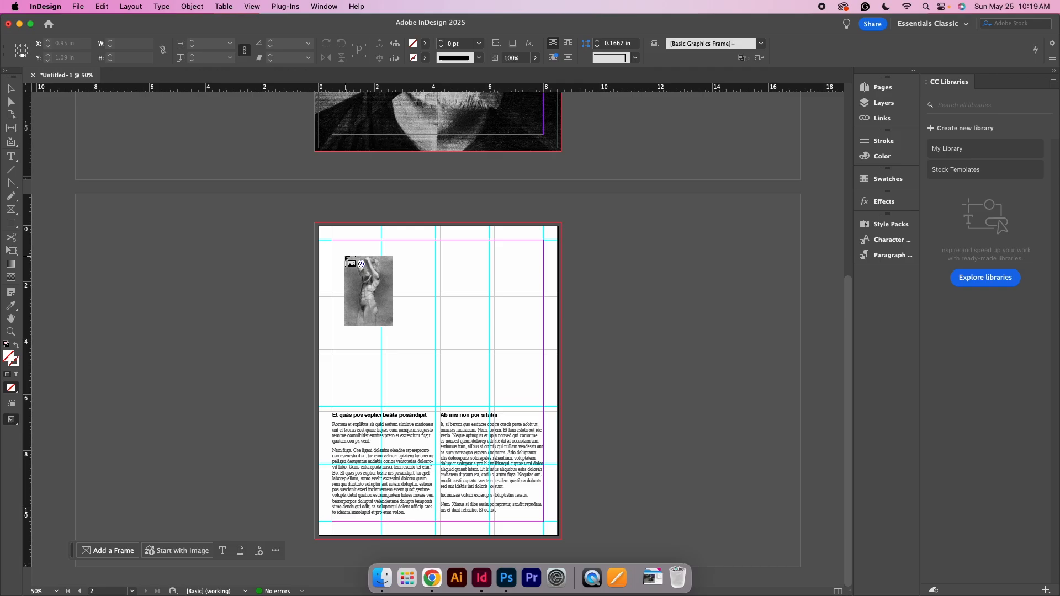
{"action": "left_click", "coordinate": [328, 251]}
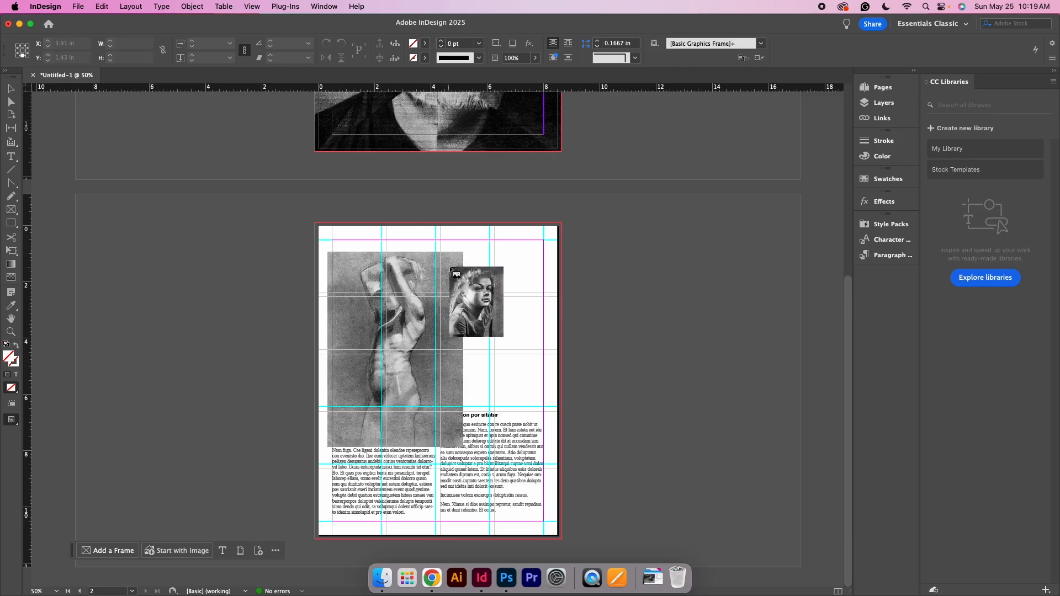
{"action": "left_click", "coordinate": [474, 260]}
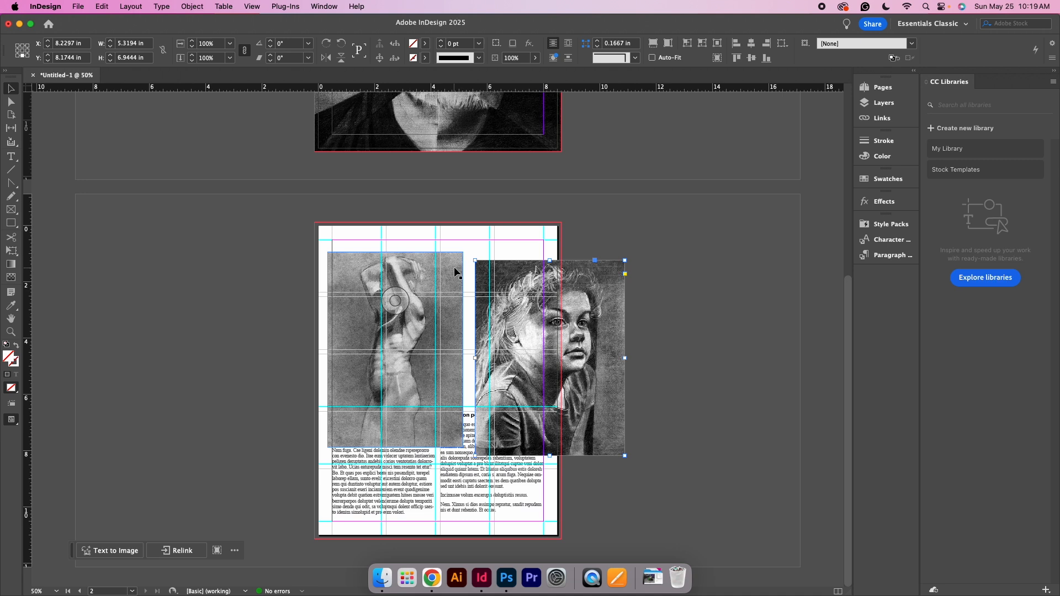
- Align both images to page 2's upper margin and centre gutter, and crop their frames to the outer bleed lines and the guide above the text
{"action": "left_click_drag", "start_coordinate": [454, 272], "coordinate": [426, 263]}
{"action": "left_click_drag", "start_coordinate": [479, 310], "coordinate": [446, 291]}
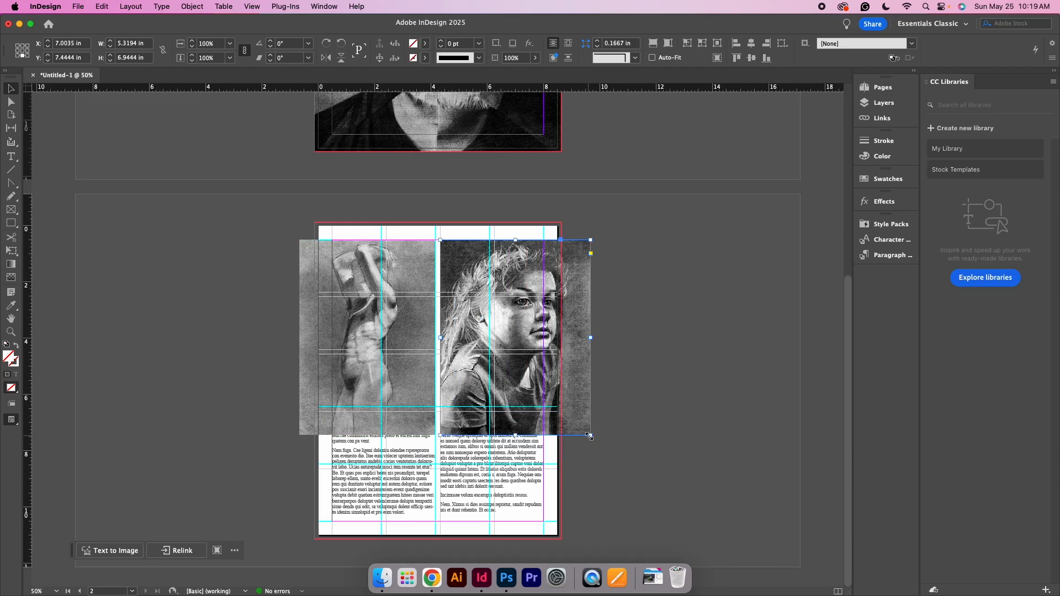
{"action": "left_click_drag", "start_coordinate": [590, 435], "coordinate": [561, 407]}
{"action": "left_click", "coordinate": [343, 388]}
{"action": "left_click_drag", "start_coordinate": [300, 436], "coordinate": [315, 406]}
- Fill the figure and portrait frames proportionally with their images, and preview the page without guides
{"action": "left_click", "coordinate": [11, 103]}
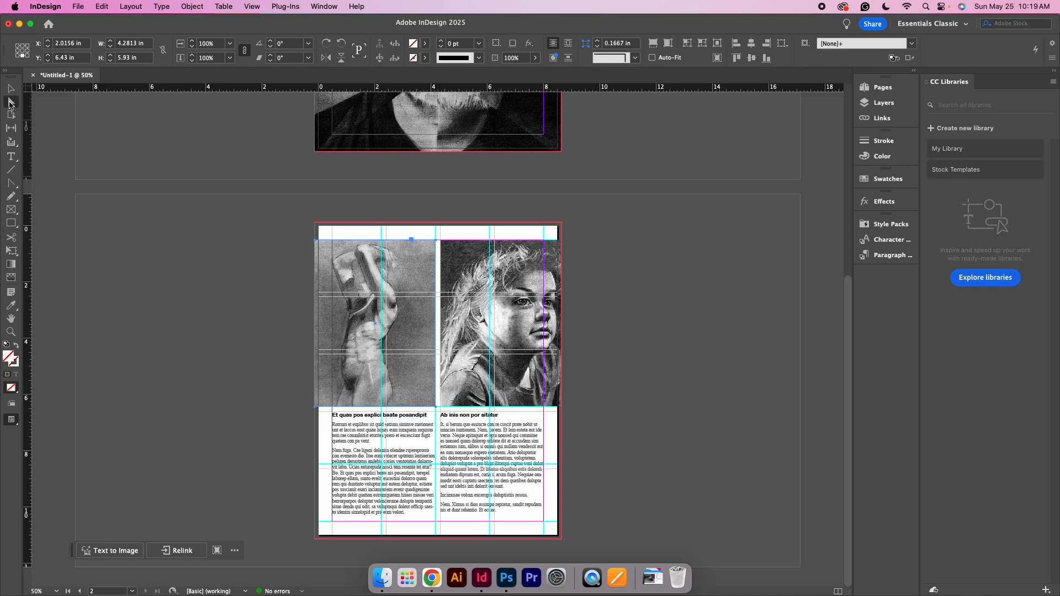
{"action": "left_click", "coordinate": [405, 313]}
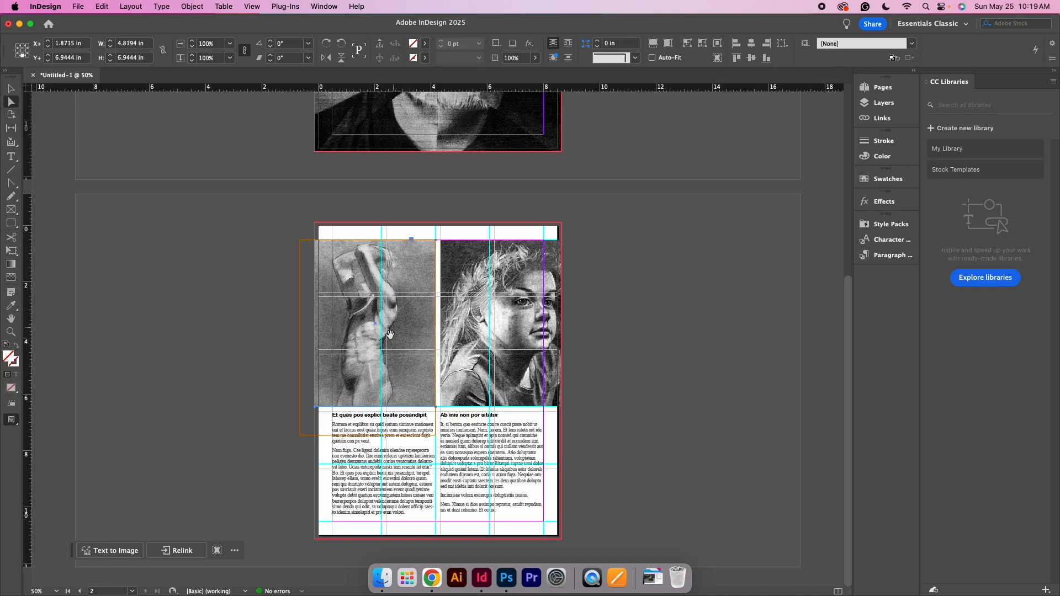
{"action": "left_click", "coordinate": [653, 43]}
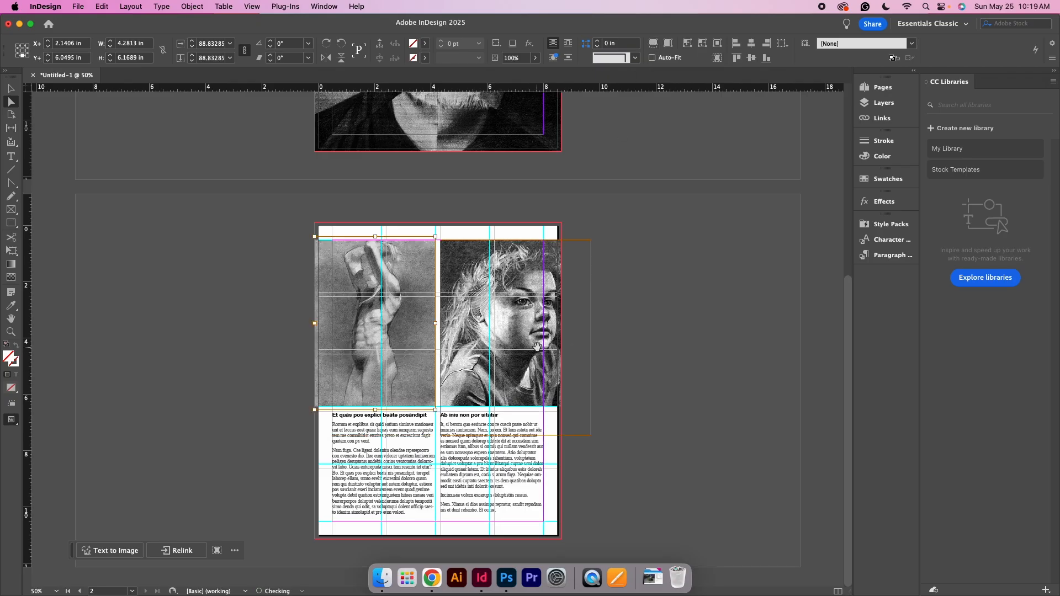
{"action": "left_click", "coordinate": [553, 341]}
{"action": "left_click", "coordinate": [653, 43]}
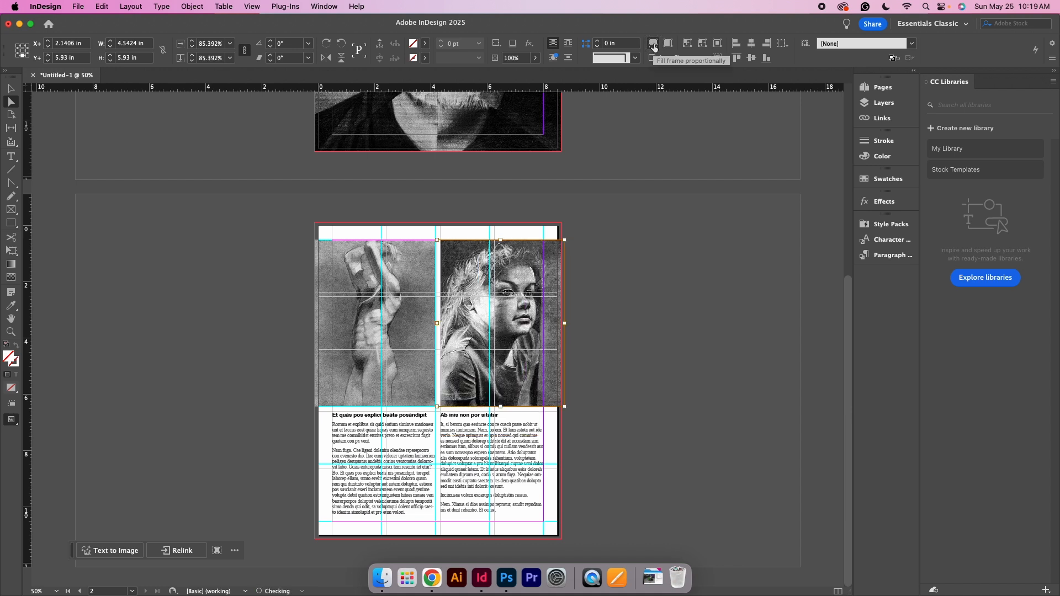
{"action": "left_click", "coordinate": [634, 384]}
{"action": "key", "text": "w"}
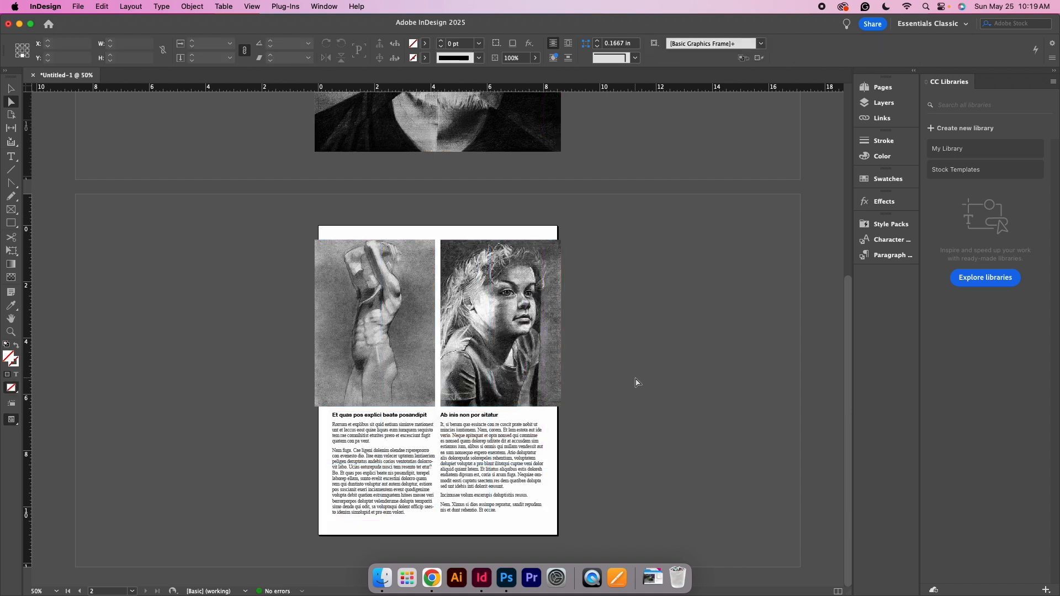
- Show the list of linked images and compare it with the images placed on pages 1 and 2
{"action": "left_click", "coordinate": [11, 89]}
{"action": "left_click", "coordinate": [879, 118]}
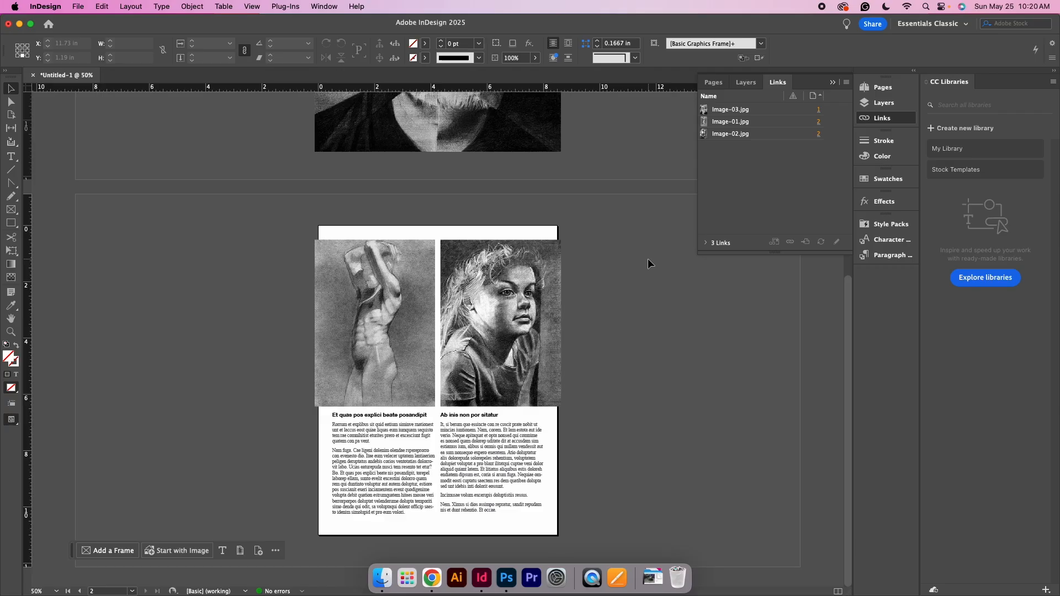
{"action": "scroll", "coordinate": [622, 276], "scroll_direction": "up", "scroll_amount": 5}
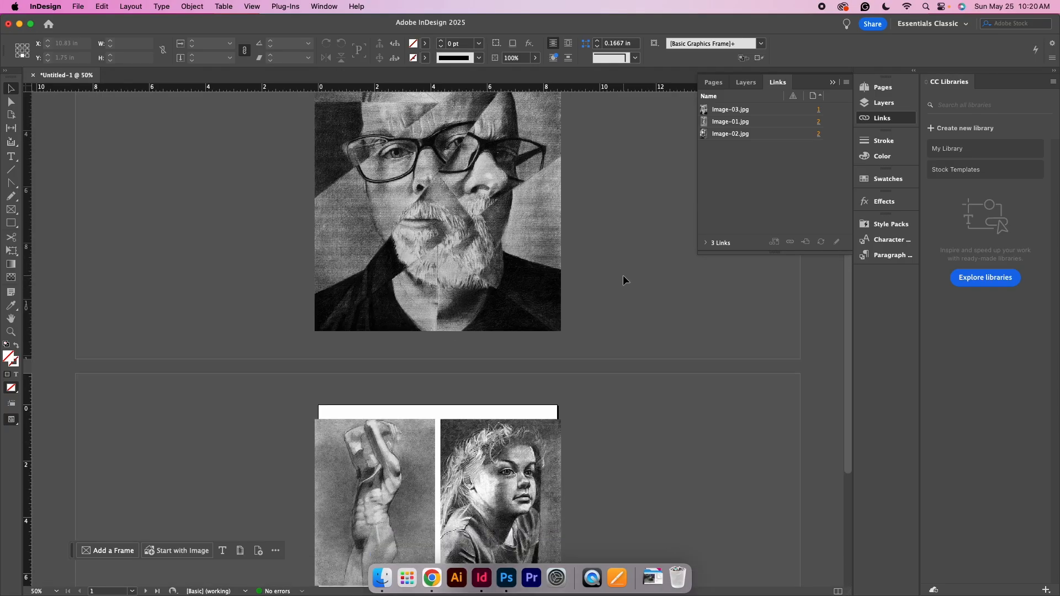
{"action": "scroll", "coordinate": [623, 276], "scroll_direction": "down", "scroll_amount": 5}
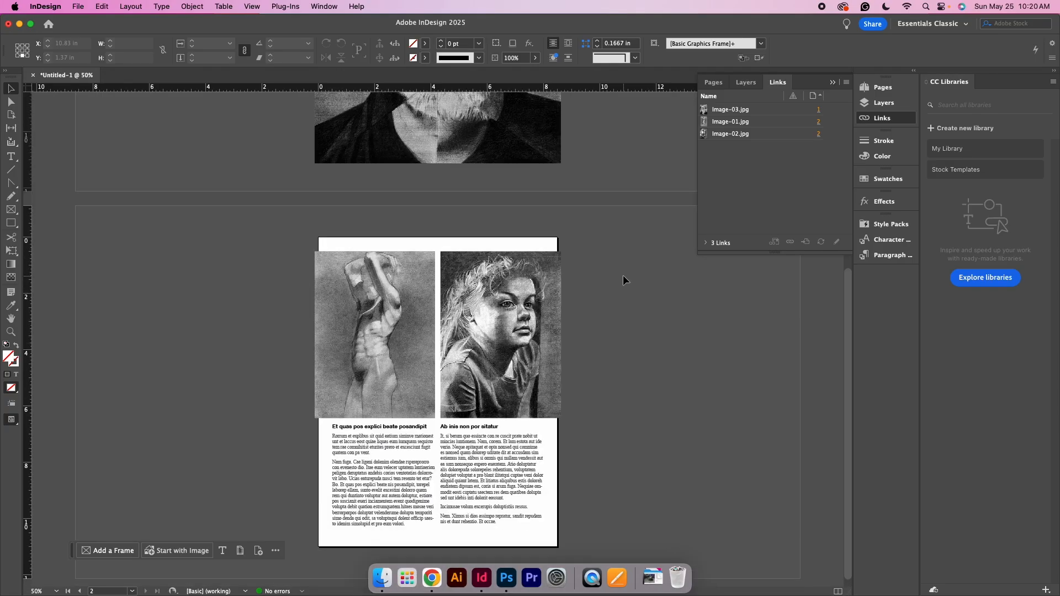